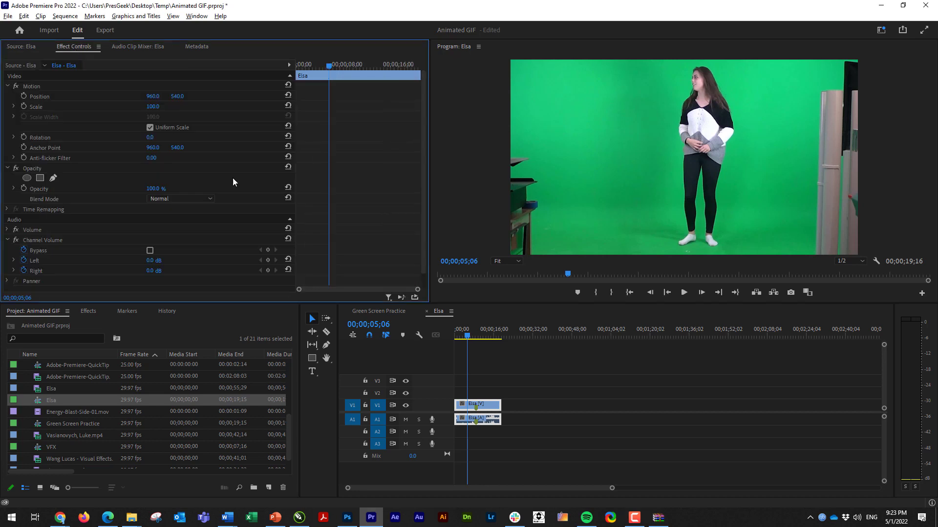
# - Draw a closed free-draw opacity mask around the woman at 00;00;05;06, leaving a margin of green screen on all sides
pyautogui.click(32, 168)
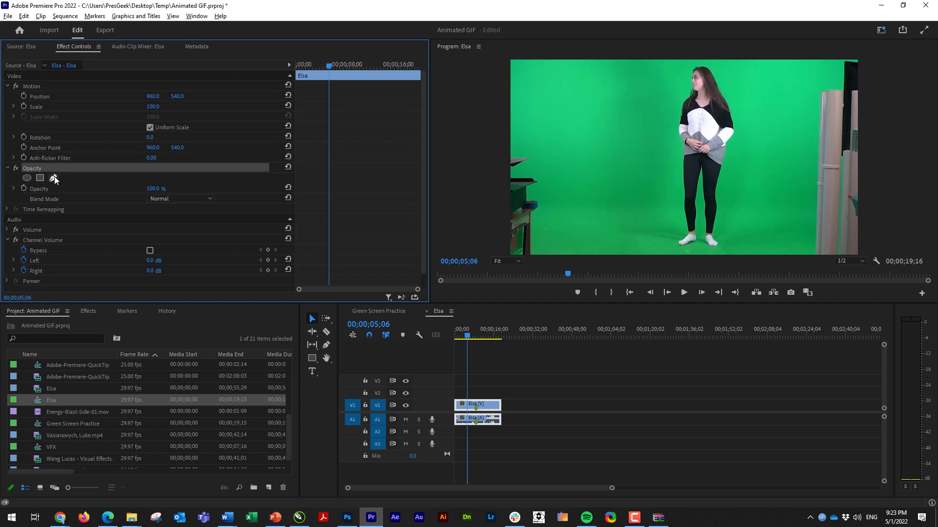
pyautogui.click(54, 178)
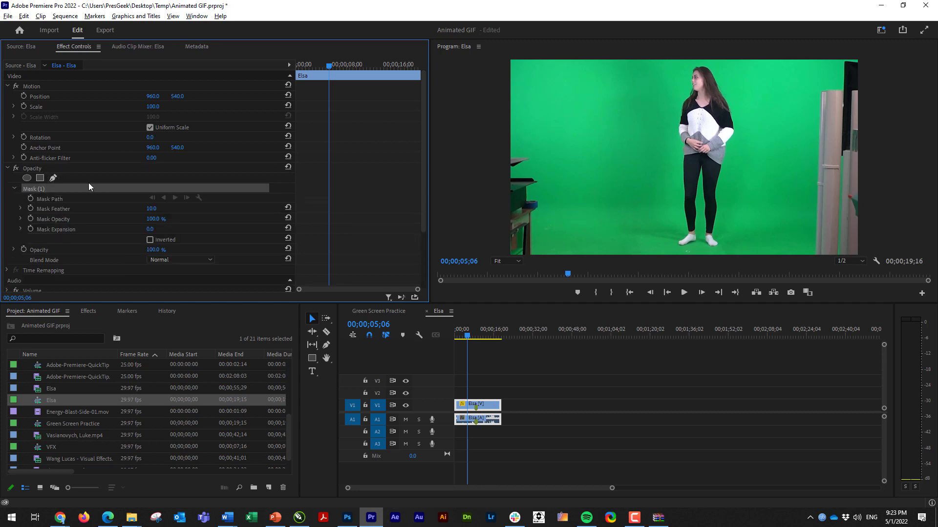
pyautogui.click(673, 64)
pyautogui.click(665, 90)
pyautogui.click(646, 129)
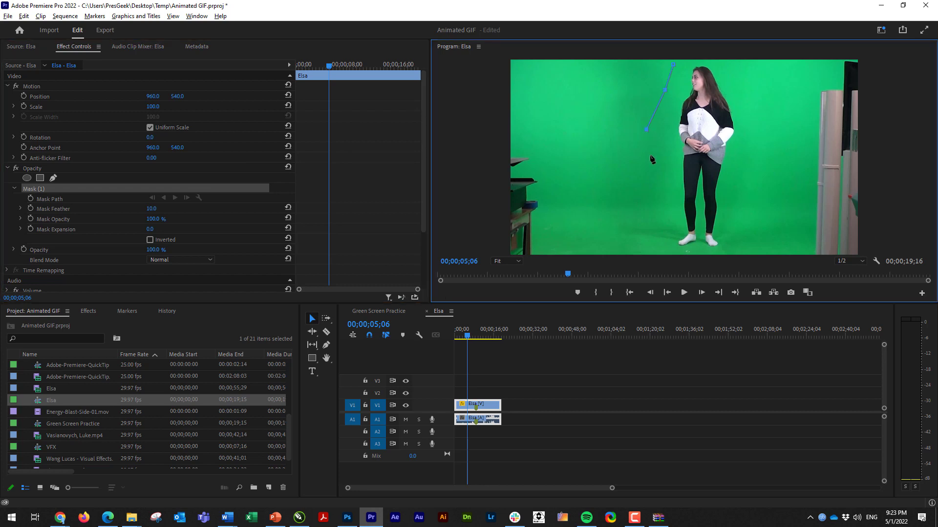
pyautogui.click(653, 187)
pyautogui.click(643, 240)
pyautogui.click(666, 252)
pyautogui.click(698, 252)
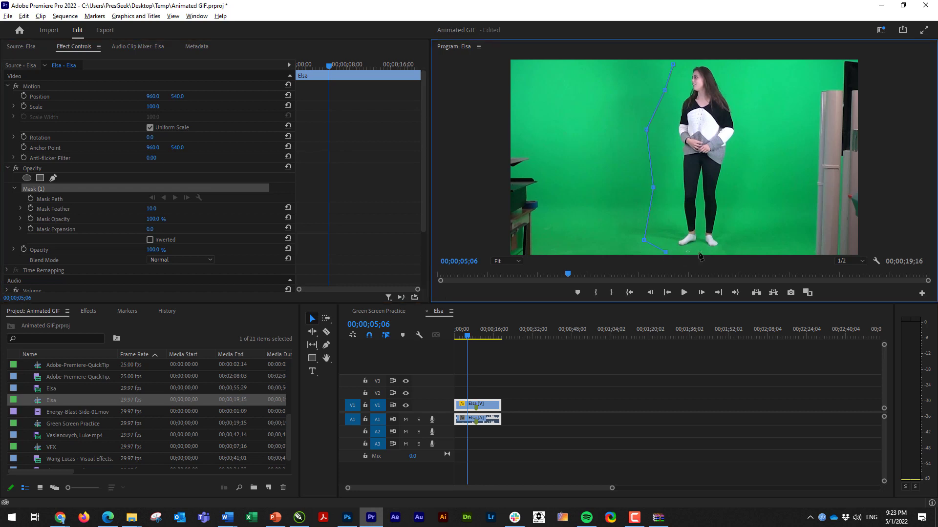
pyautogui.click(736, 253)
pyautogui.click(738, 213)
pyautogui.click(744, 157)
pyautogui.click(756, 109)
pyautogui.click(747, 65)
pyautogui.click(717, 62)
pyautogui.click(673, 65)
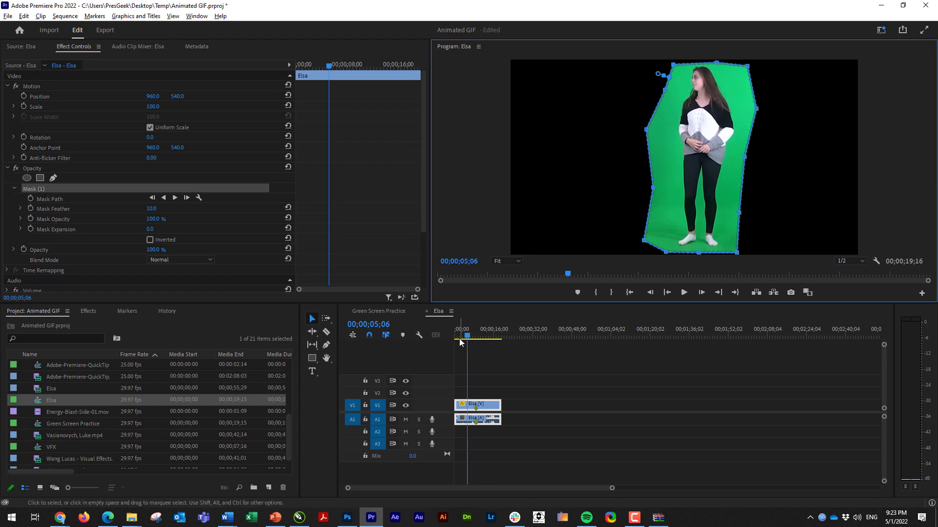
# - At 00;00;07;12, widen the mask's right side so it encloses the woman's leg, foot, hip and shoulder
pyautogui.moveTo(467, 337); pyautogui.dragTo(473, 337)
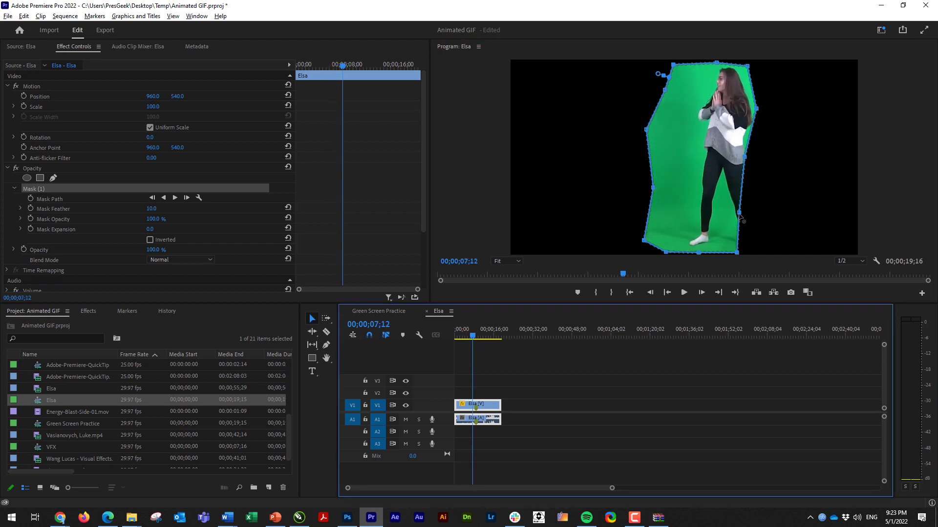
pyautogui.moveTo(739, 213); pyautogui.dragTo(758, 214)
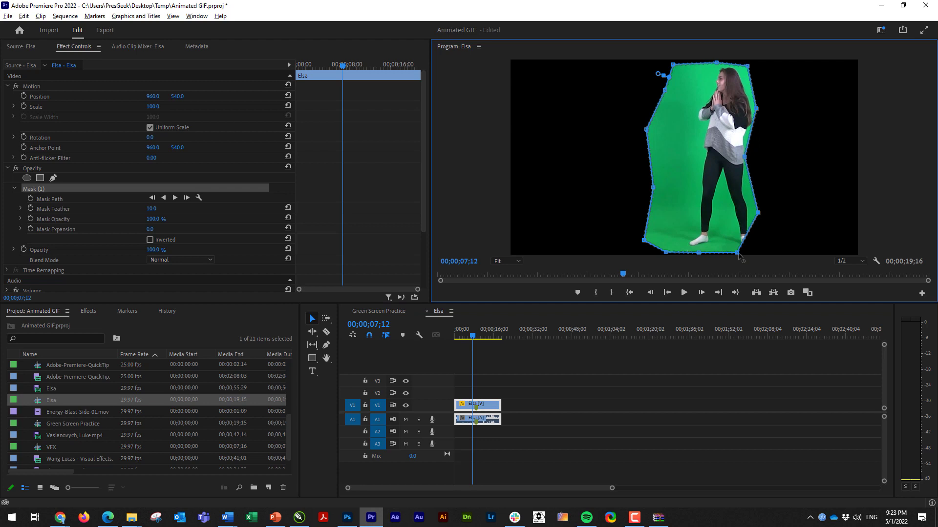
pyautogui.moveTo(737, 253); pyautogui.dragTo(760, 251)
pyautogui.moveTo(745, 158); pyautogui.dragTo(759, 154)
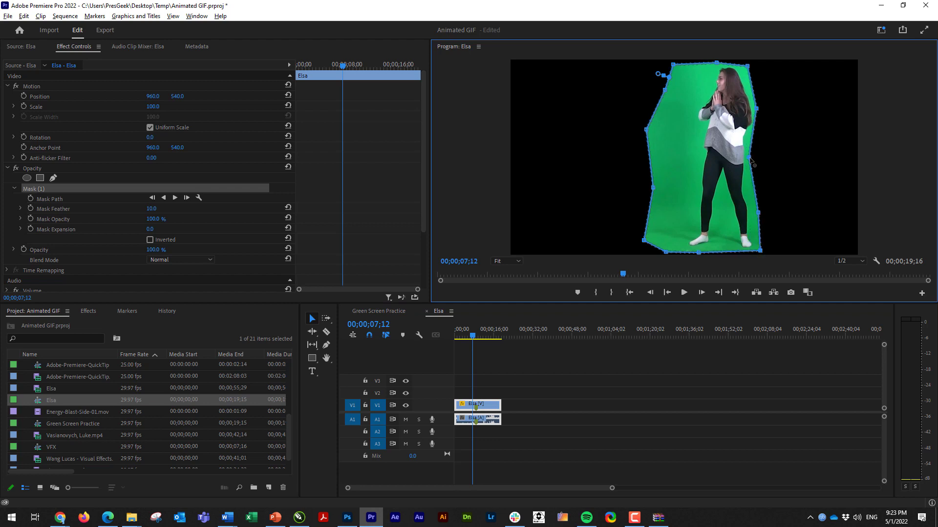
pyautogui.moveTo(757, 109); pyautogui.dragTo(762, 107)
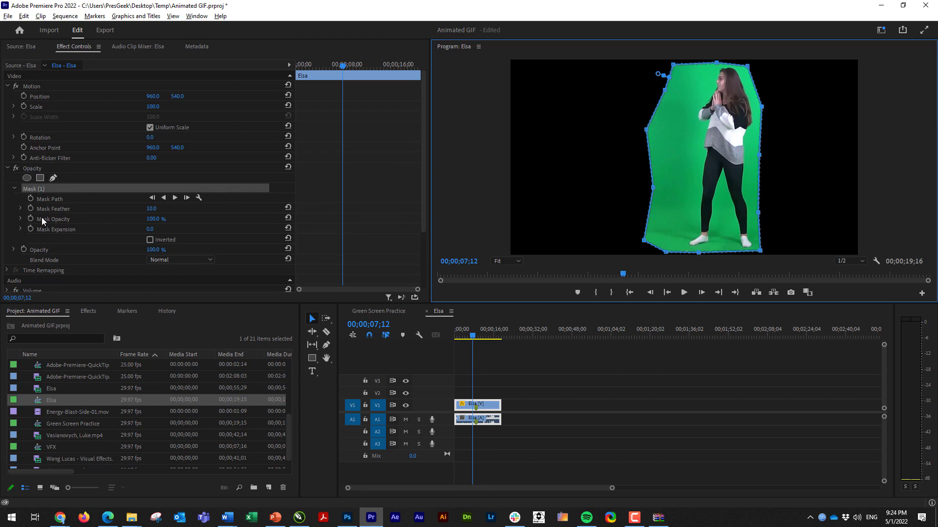
# - Turn on Mask Path keyframing at 00;00;07;12 and pull the mask's left-side points in closer to the woman
pyautogui.click(31, 198)
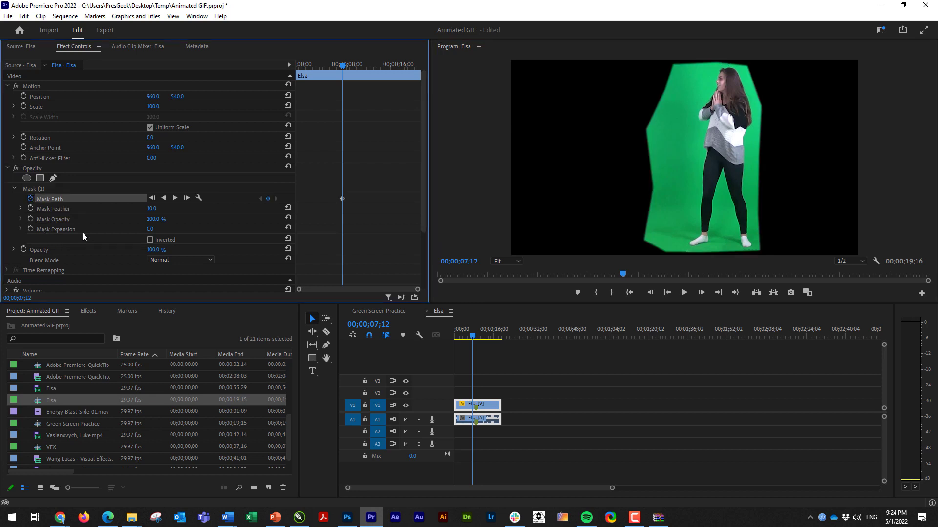
pyautogui.click(35, 188)
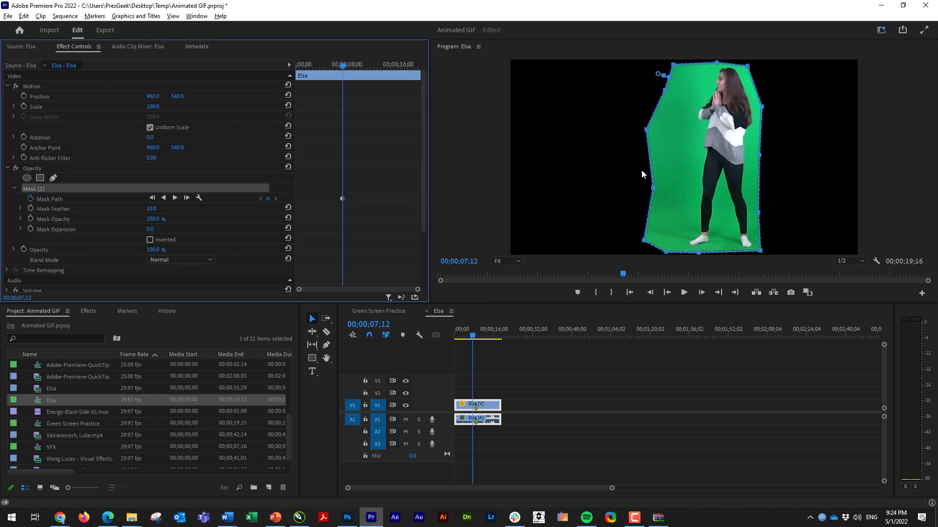
pyautogui.moveTo(647, 129); pyautogui.dragTo(691, 130)
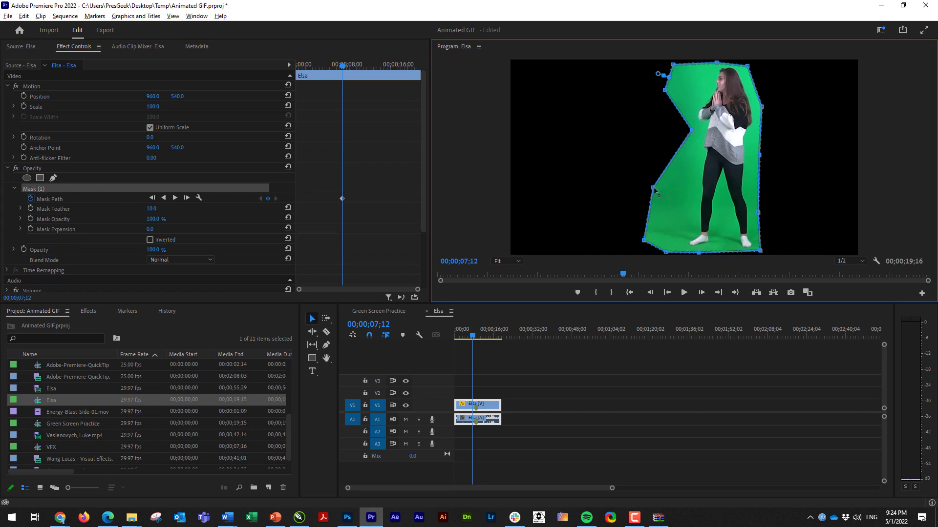
pyautogui.moveTo(653, 188); pyautogui.dragTo(683, 180)
pyautogui.moveTo(644, 241); pyautogui.dragTo(674, 221)
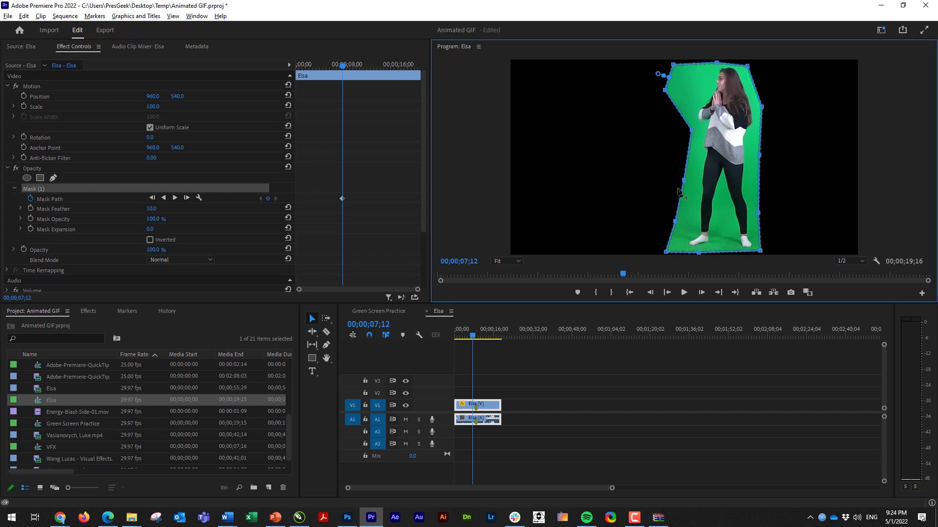
pyautogui.moveTo(664, 90); pyautogui.dragTo(694, 71)
# - At 00;00;08;24, reshape the mask to enclose the woman's outstretched arms and her head and hair
pyautogui.click(474, 336)
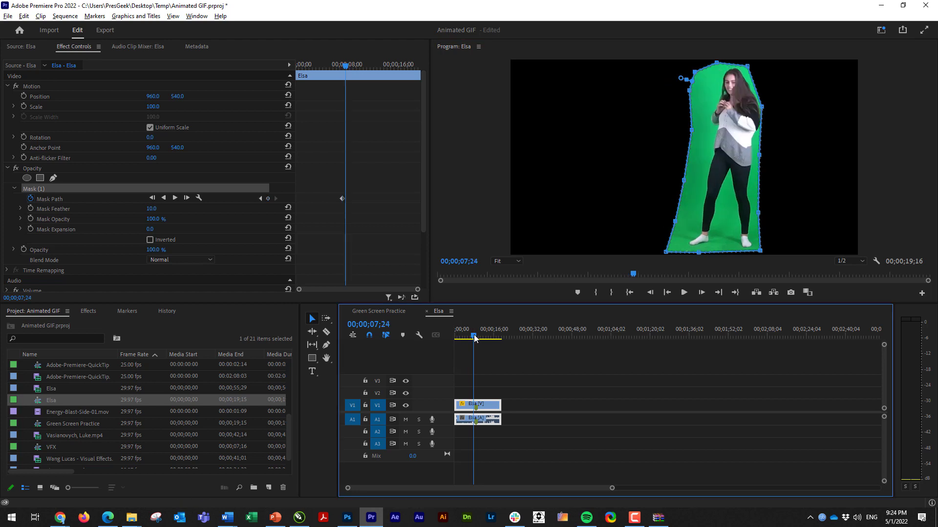
pyautogui.moveTo(474, 335); pyautogui.dragTo(476, 334)
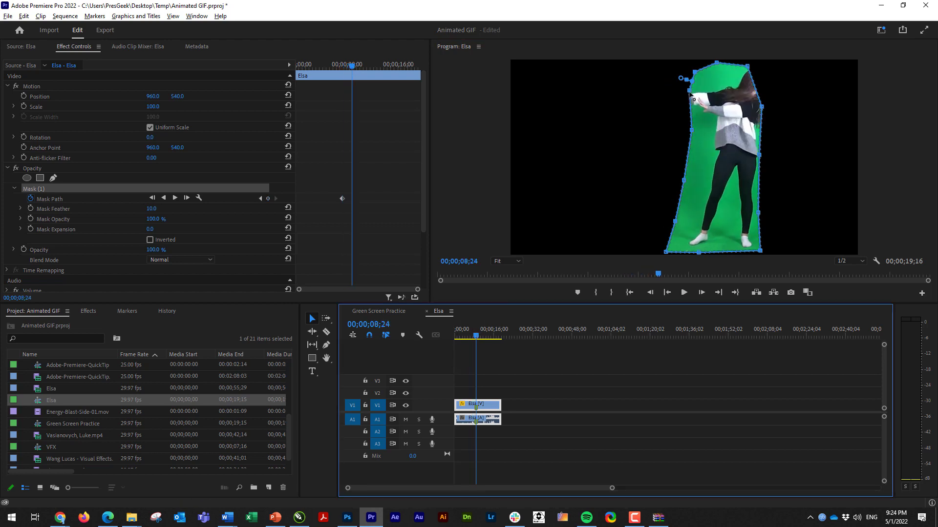
pyautogui.moveTo(689, 92); pyautogui.dragTo(636, 88)
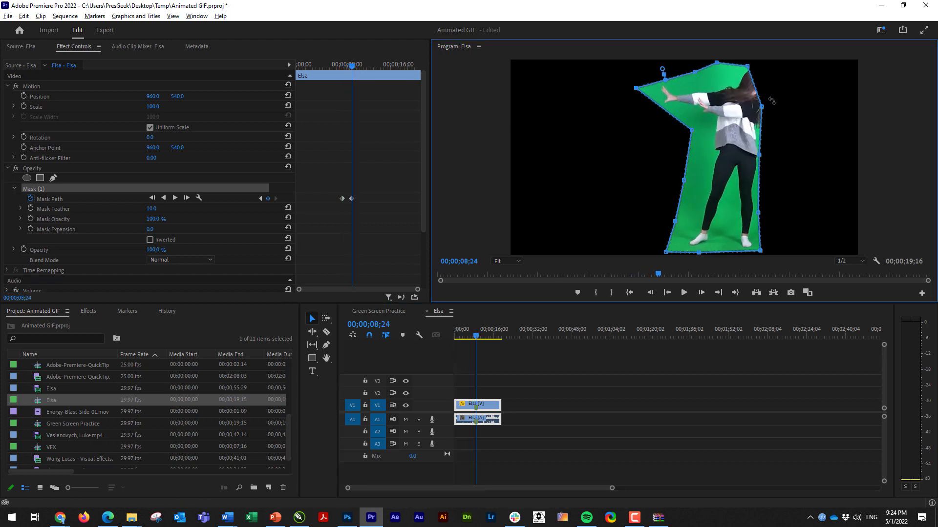
pyautogui.moveTo(761, 107); pyautogui.dragTo(782, 100)
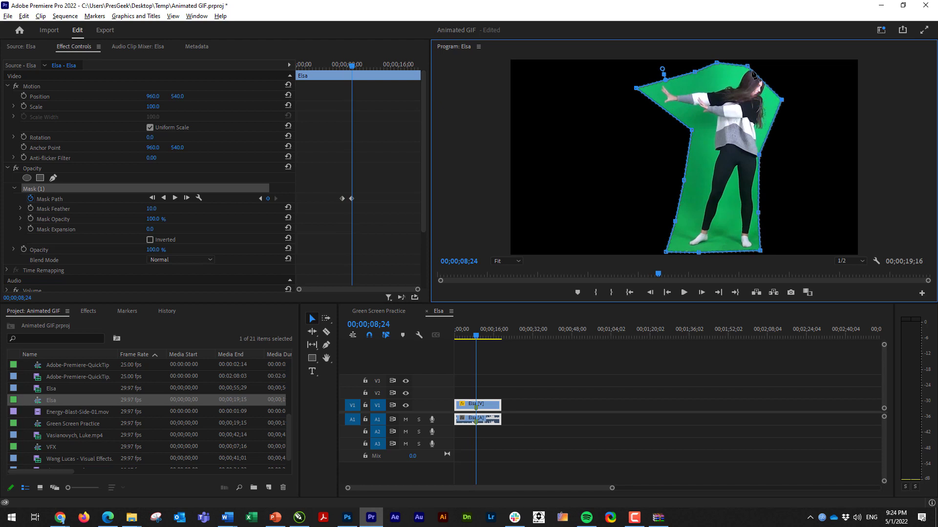
pyautogui.moveTo(748, 66); pyautogui.dragTo(768, 64)
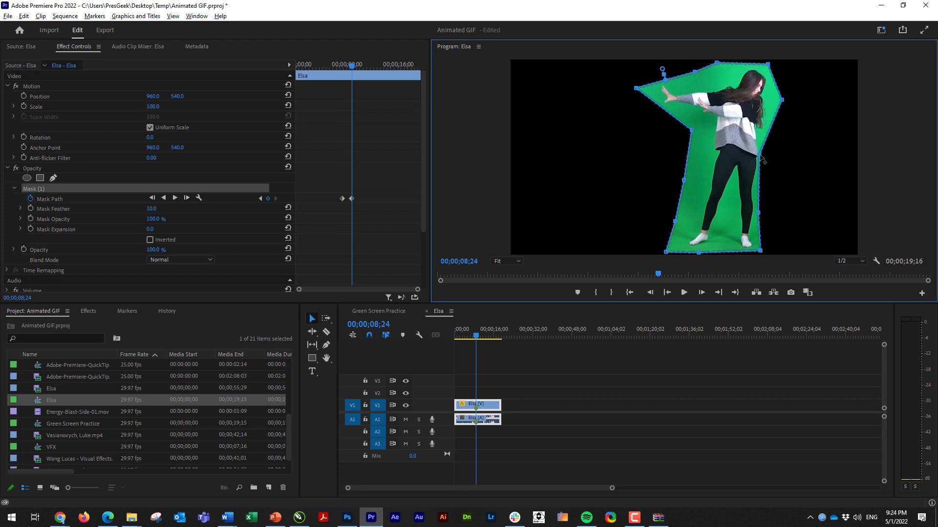
# - At 00;00;05;24, move the mask's left-side and upper points outward to enclose the woman's face, arm and body
pyautogui.click(476, 337)
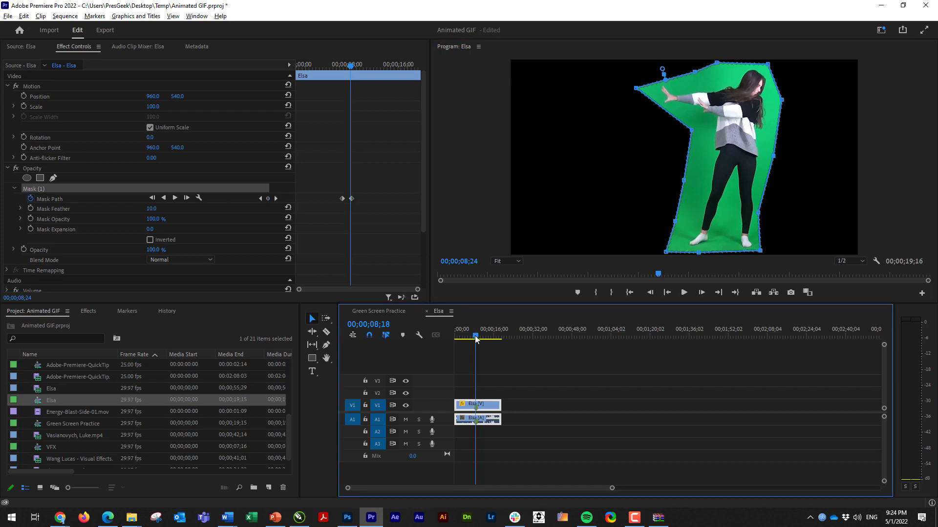
pyautogui.moveTo(475, 337); pyautogui.dragTo(468, 337)
pyautogui.moveTo(694, 86); pyautogui.dragTo(670, 87)
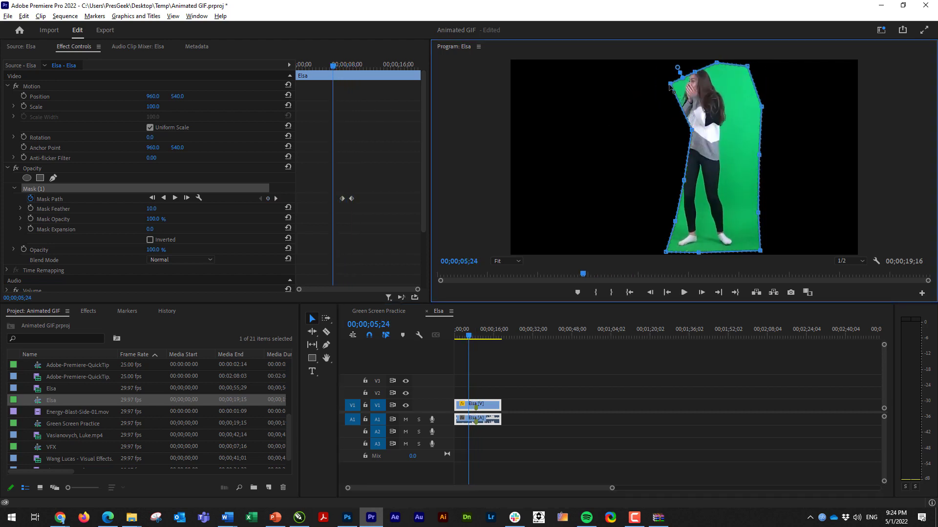
pyautogui.moveTo(692, 130); pyautogui.dragTo(657, 133)
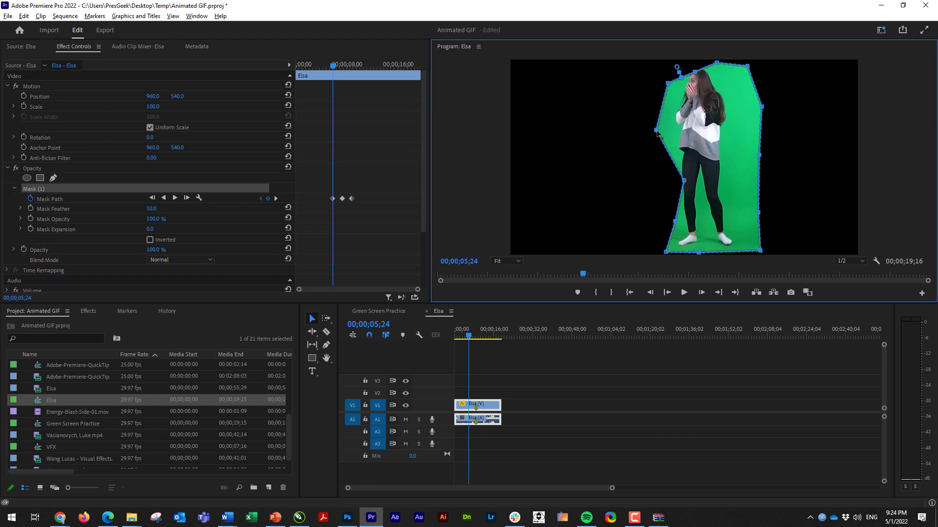
pyautogui.moveTo(684, 180); pyautogui.dragTo(658, 181)
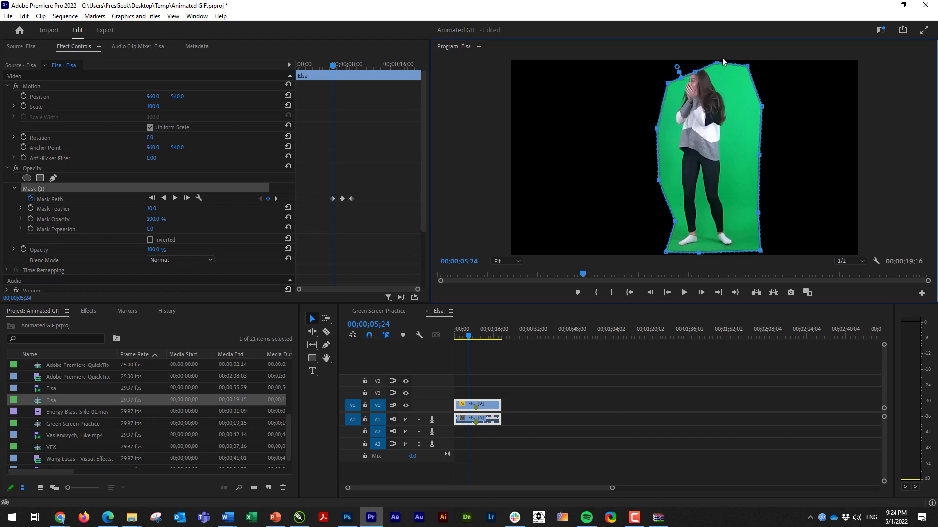
pyautogui.moveTo(695, 72); pyautogui.dragTo(688, 64)
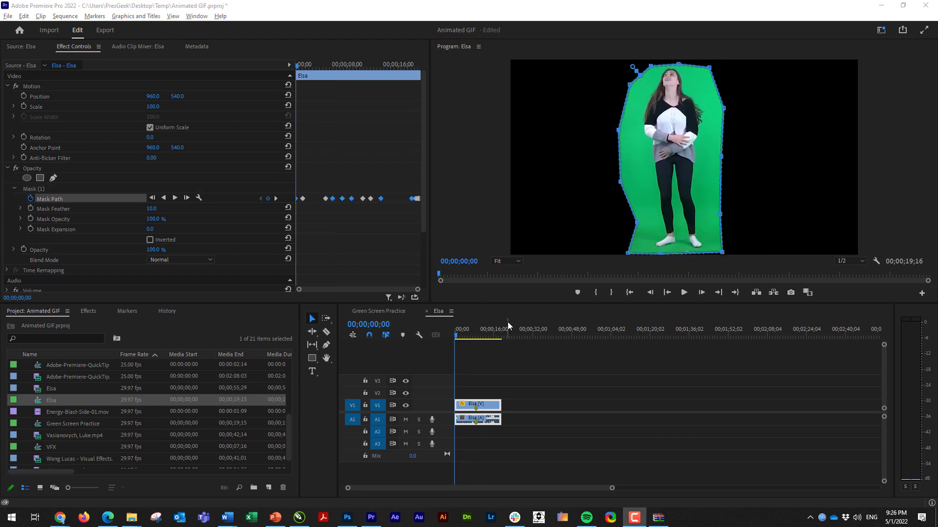
# - At 00;00;18;11, adjust the mask's lower points on both sides to fit around the woman's legs and feet
pyautogui.moveTo(457, 338); pyautogui.dragTo(500, 339)
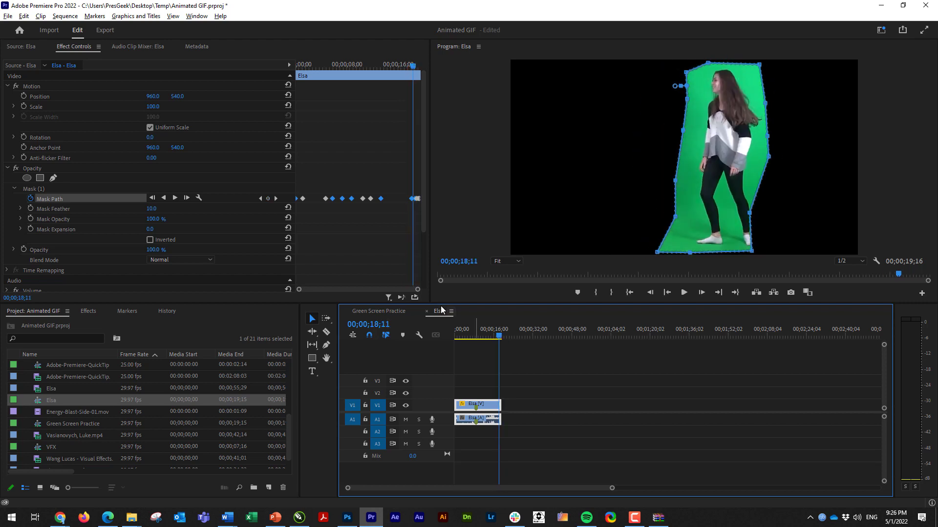
pyautogui.keyDown('ctrl'); pyautogui.click(749, 213); pyautogui.keyUp('ctrl')
pyautogui.moveTo(750, 252); pyautogui.dragTo(761, 252)
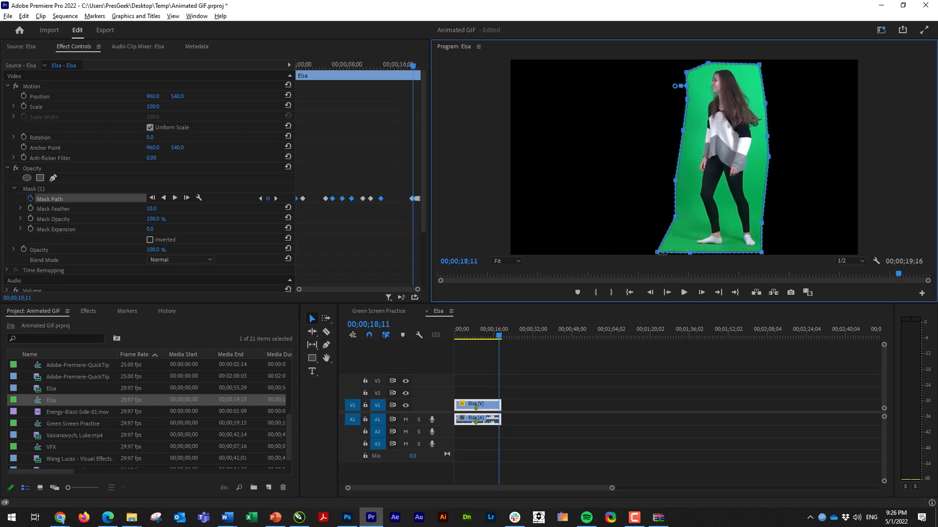
pyautogui.moveTo(658, 253); pyautogui.dragTo(667, 250)
# - Find the Ultra Key video effect and apply it to the clip on track V1
pyautogui.click(89, 311)
pyautogui.click(56, 324)
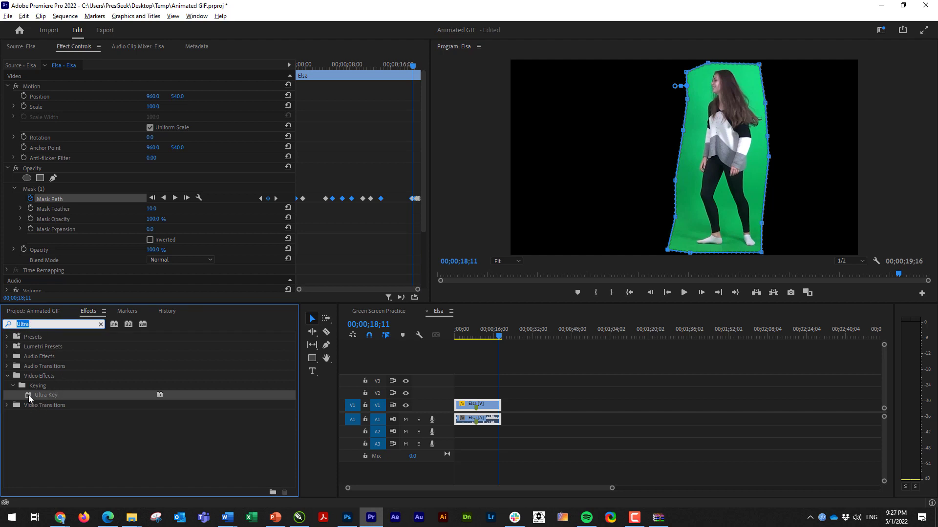
pyautogui.moveTo(28, 394); pyautogui.dragTo(474, 406)
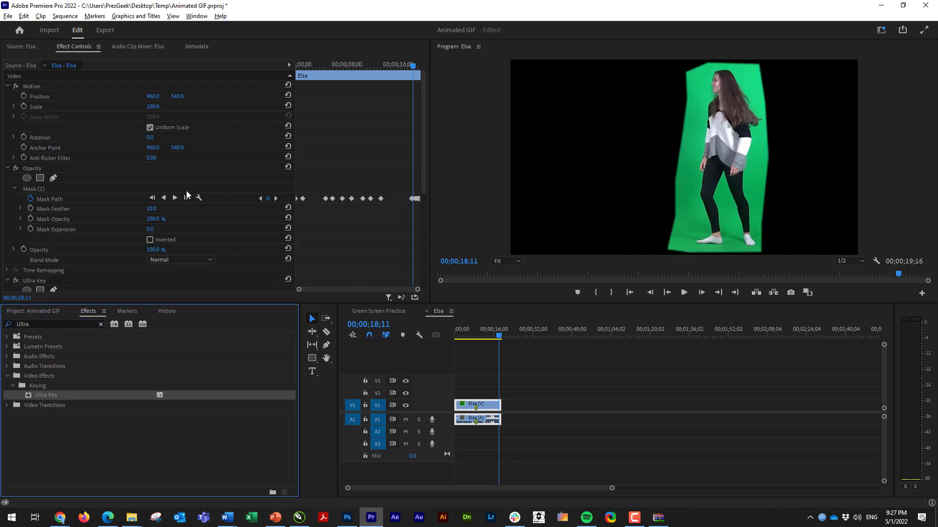
# - Collapse the Opacity settings and expand Ultra Key's Matte Generation settings
pyautogui.scroll(-4, 101, 202)
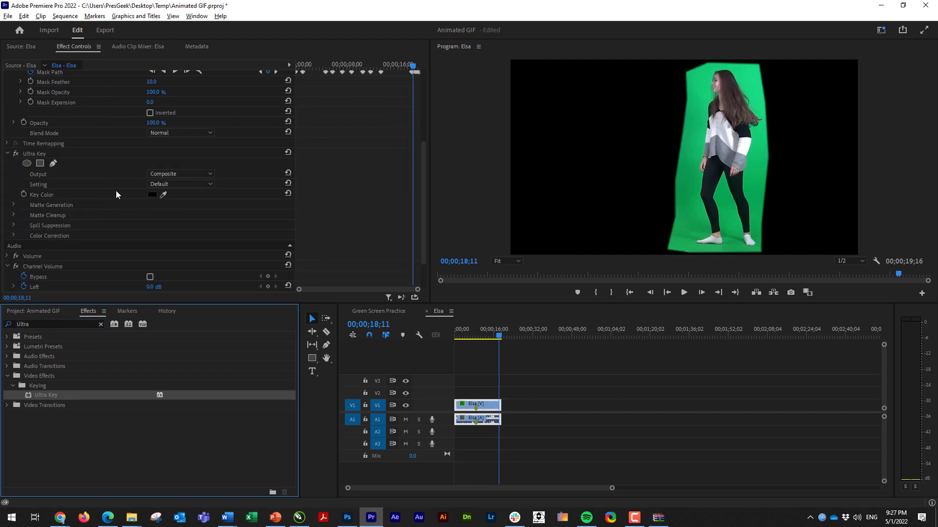
pyautogui.scroll(2, 129, 193)
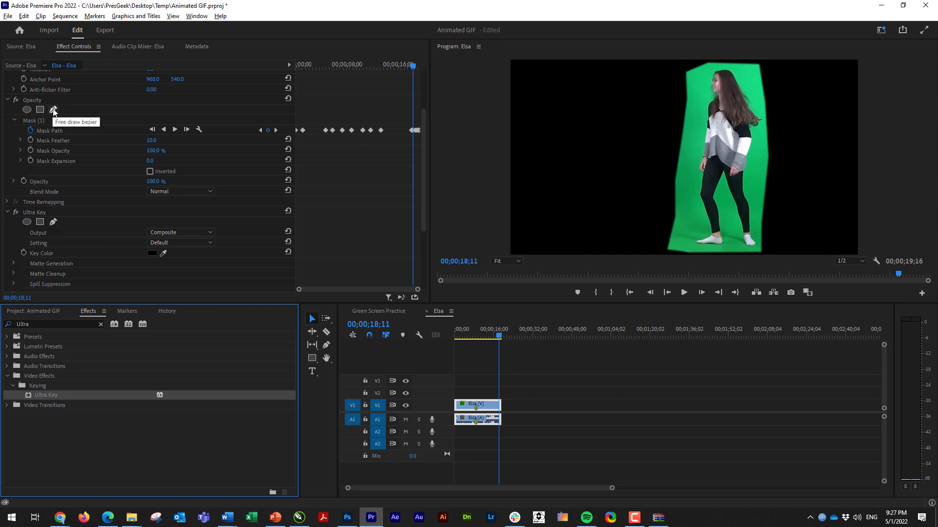
pyautogui.click(16, 99)
pyautogui.click(7, 100)
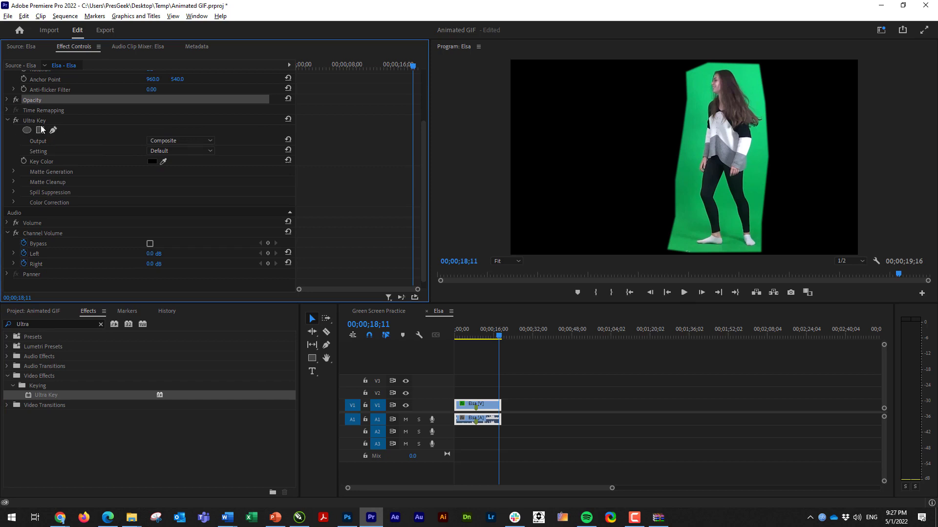
pyautogui.click(13, 172)
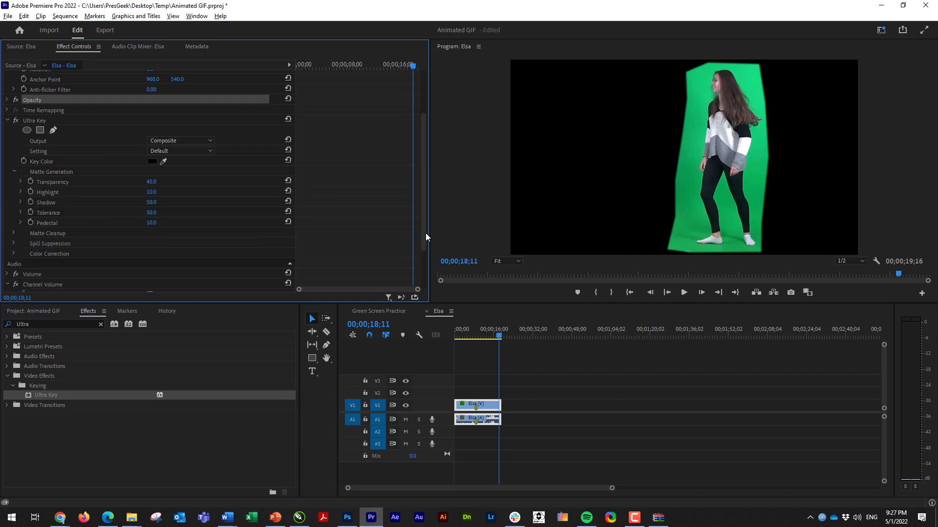
# - Set the Ultra Key key color by sampling the green background beside the woman at 00;00;03;18
pyautogui.moveTo(485, 335); pyautogui.dragTo(463, 336)
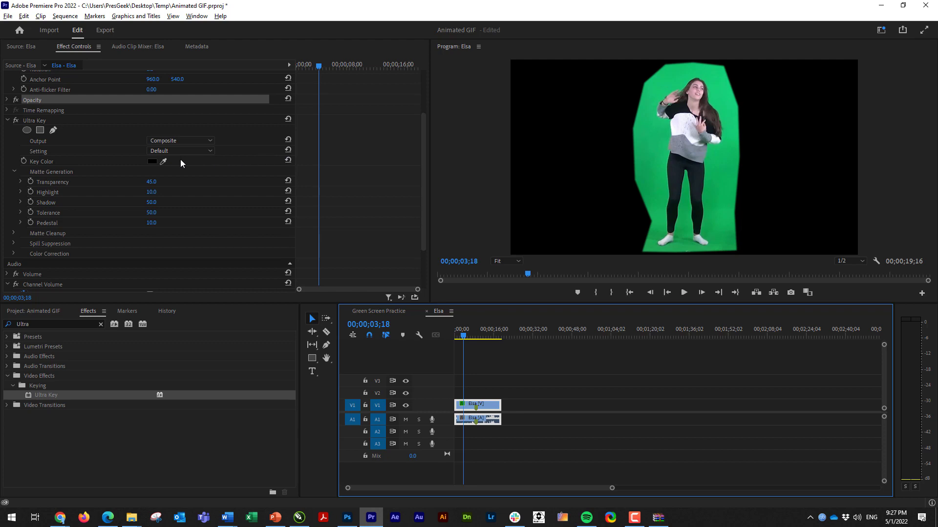
pyautogui.click(163, 161)
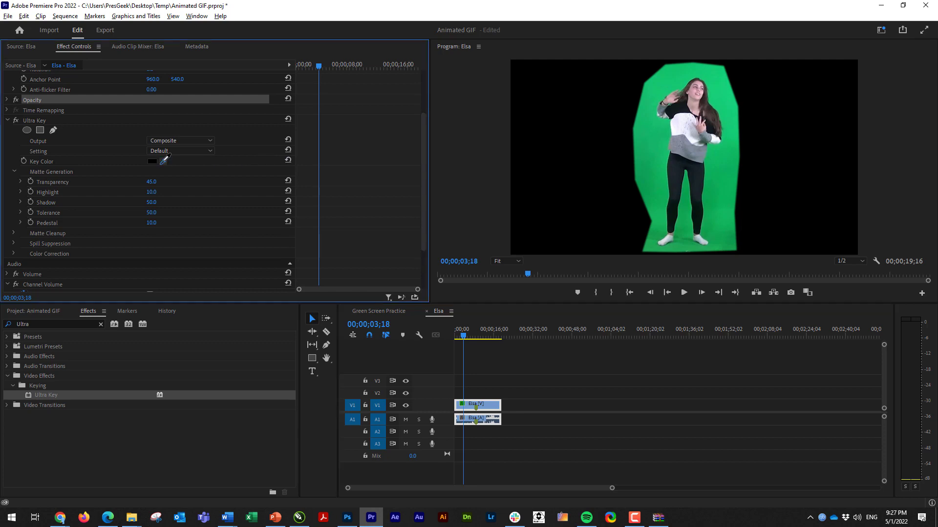
pyautogui.click(658, 151)
pyautogui.click(658, 152)
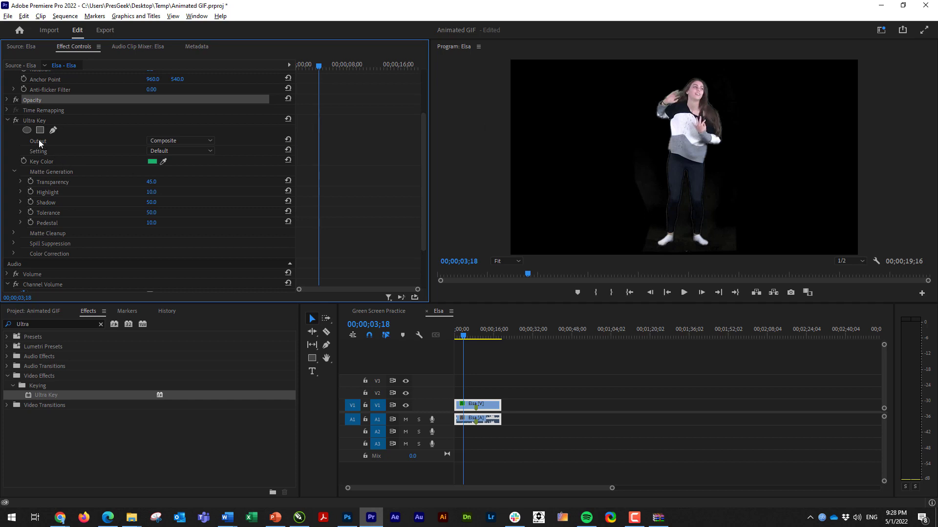
# - Switch Ultra Key's output to Alpha Channel and set the matte's Pedestal to 65
pyautogui.click(160, 141)
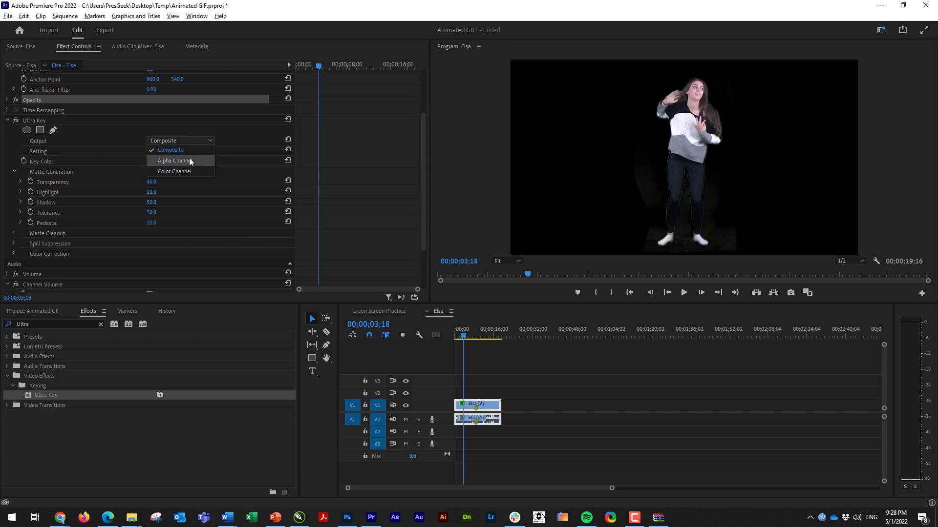
pyautogui.click(183, 160)
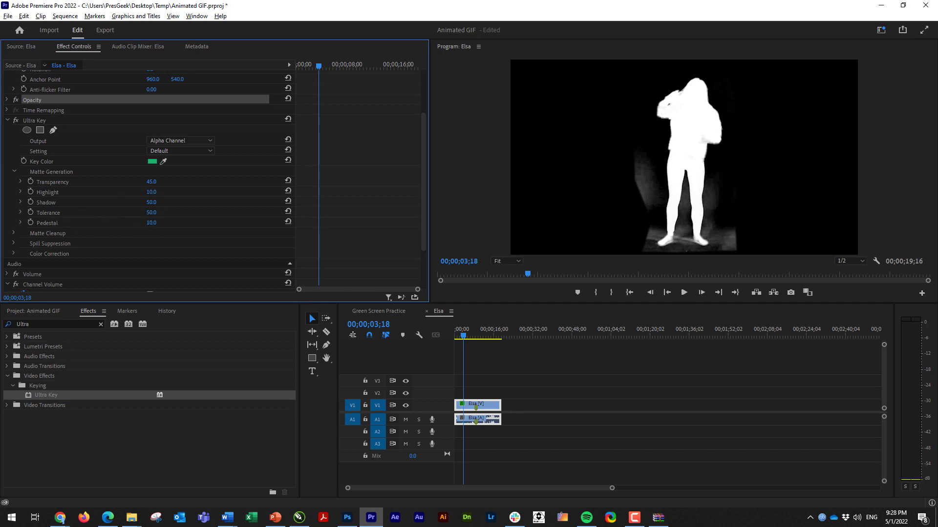
pyautogui.click(157, 222)
pyautogui.write('33')
pyautogui.press('Return')
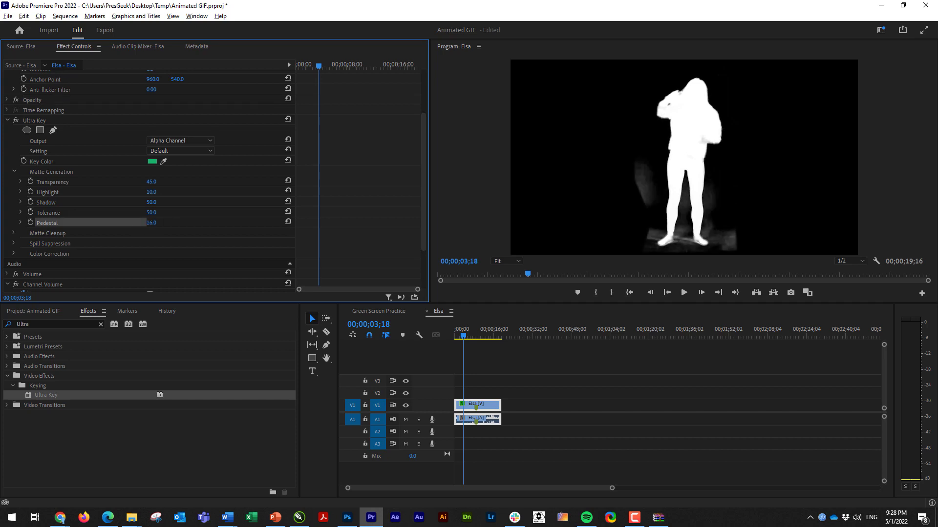
pyautogui.click(152, 223)
pyautogui.write('48')
pyautogui.press('Return')
pyautogui.write('100')
pyautogui.press('Return')
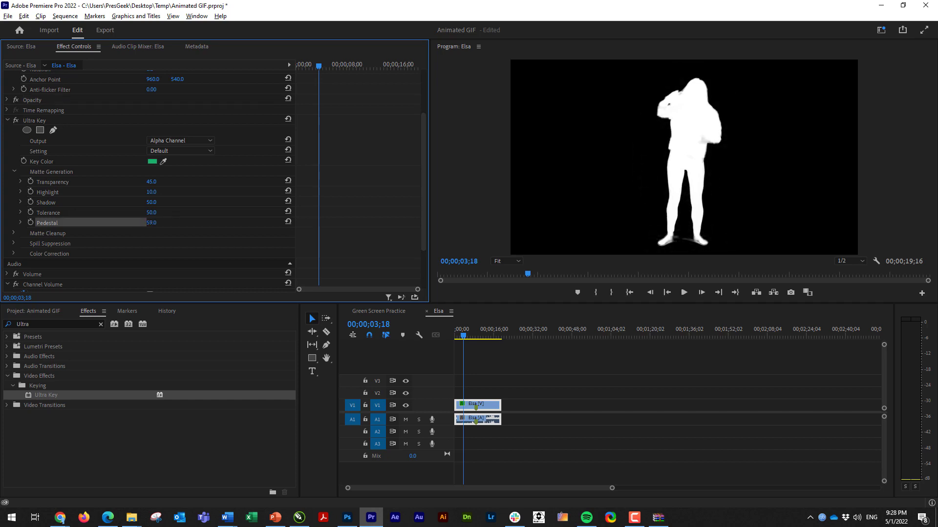
pyautogui.write('53')
pyautogui.press('Return')
pyautogui.write('36')
pyautogui.press('Return')
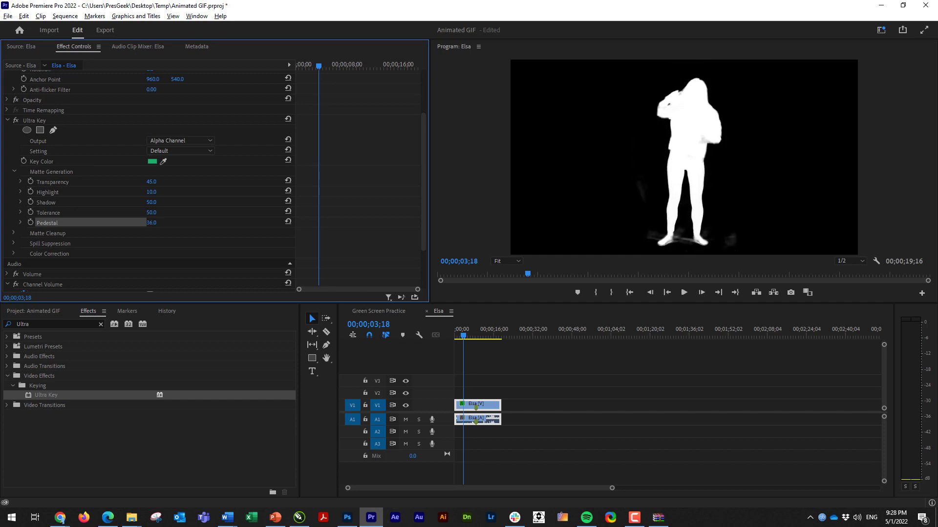
pyautogui.write('64')
pyautogui.press('Return')
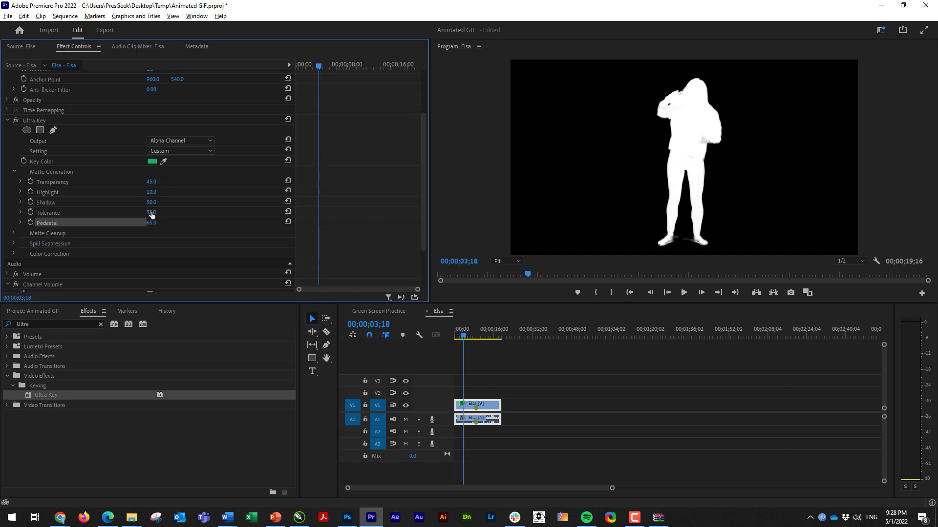
pyautogui.write('5')
pyautogui.press('Return')
# - Set Ultra Key's matte Tolerance to 69, Shadow to 63, Highlight to 33 and Transparency to 31
pyautogui.moveTo(152, 212); pyautogui.dragTo(138, 212)
pyautogui.moveTo(157, 202)
pyautogui.mouseDown()
pyautogui.moveTo(146, 202)
pyautogui.moveTo(166, 202)
pyautogui.mouseUp()
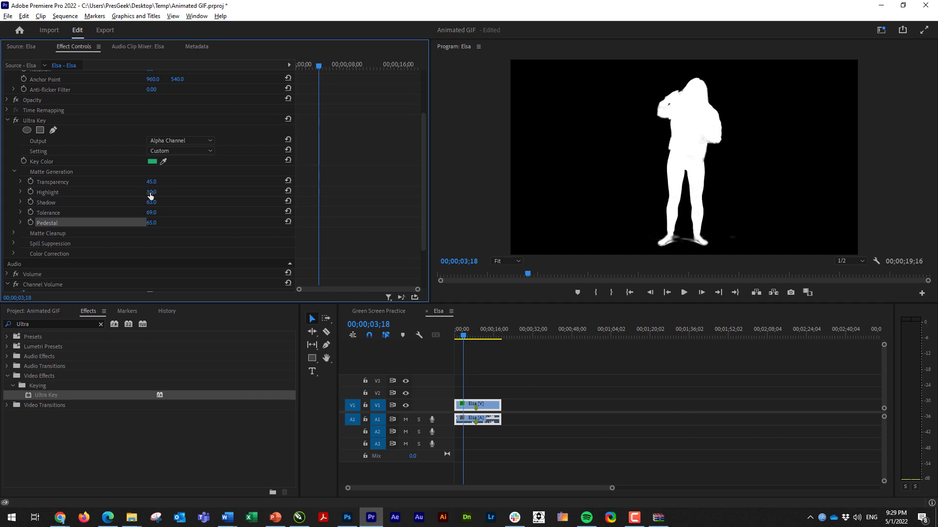
pyautogui.moveTo(149, 192)
pyautogui.mouseDown()
pyautogui.moveTo(175, 192)
pyautogui.moveTo(162, 192)
pyautogui.mouseUp()
pyautogui.moveTo(152, 182); pyautogui.dragTo(126, 181)
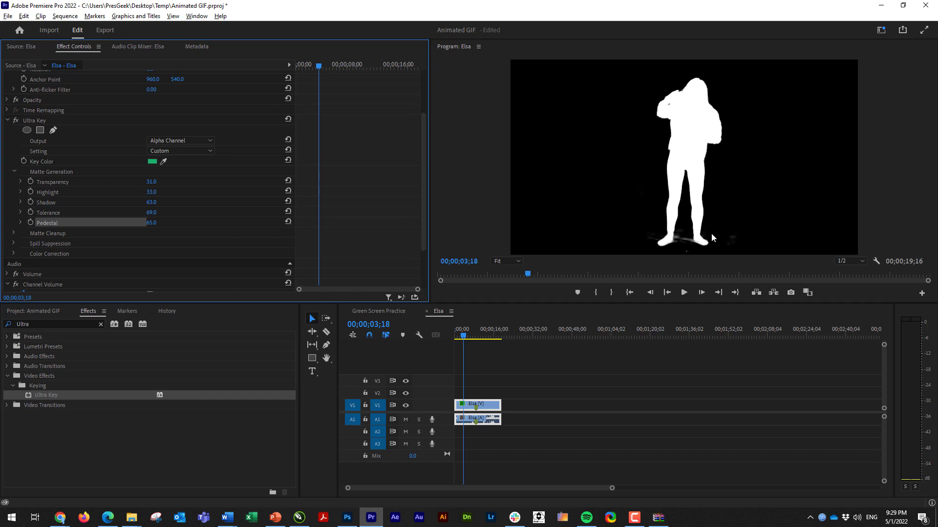
# - Return Ultra Key's output to Composite and move the woman's video clip from track V1 up to V2
pyautogui.click(171, 140)
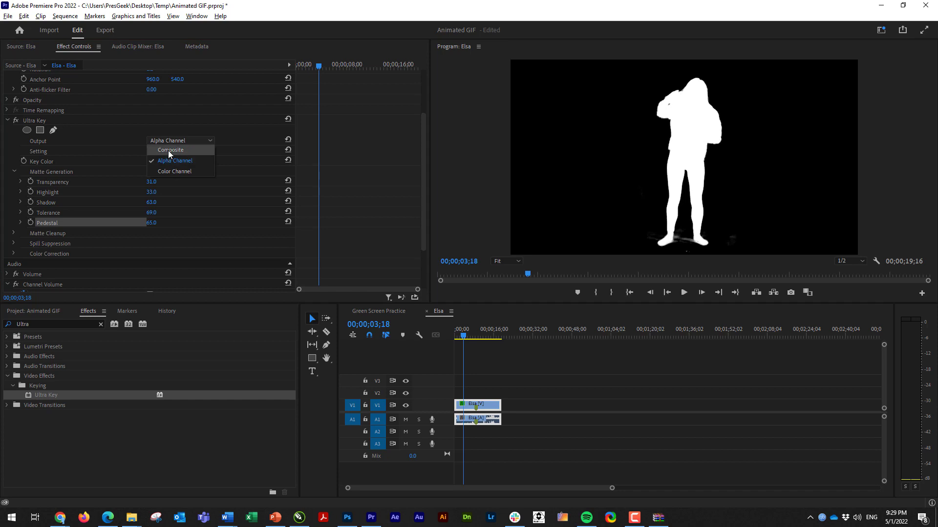
pyautogui.click(168, 150)
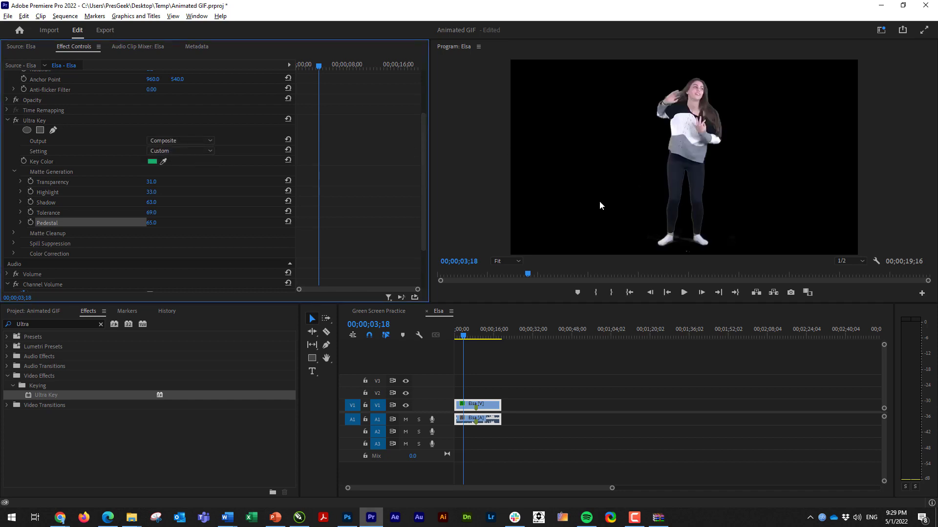
pyautogui.click(467, 335)
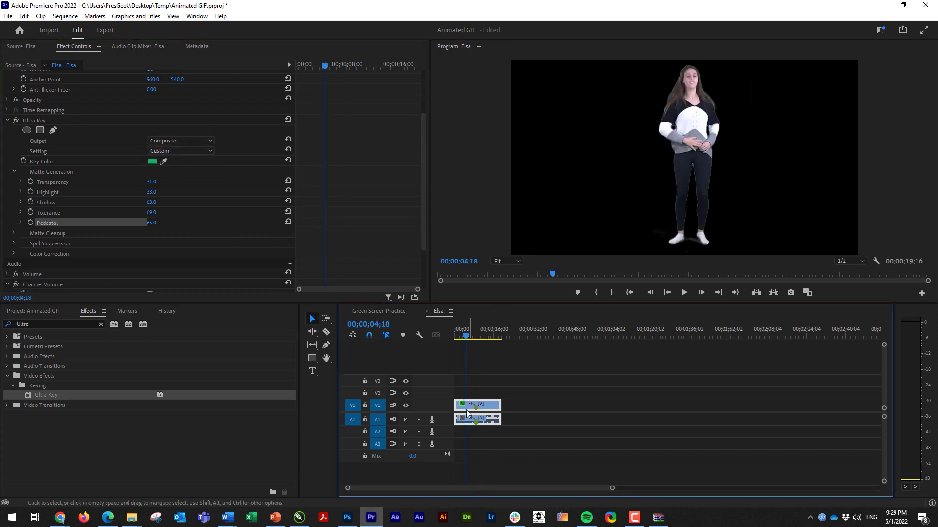
pyautogui.moveTo(492, 405); pyautogui.dragTo(491, 393)
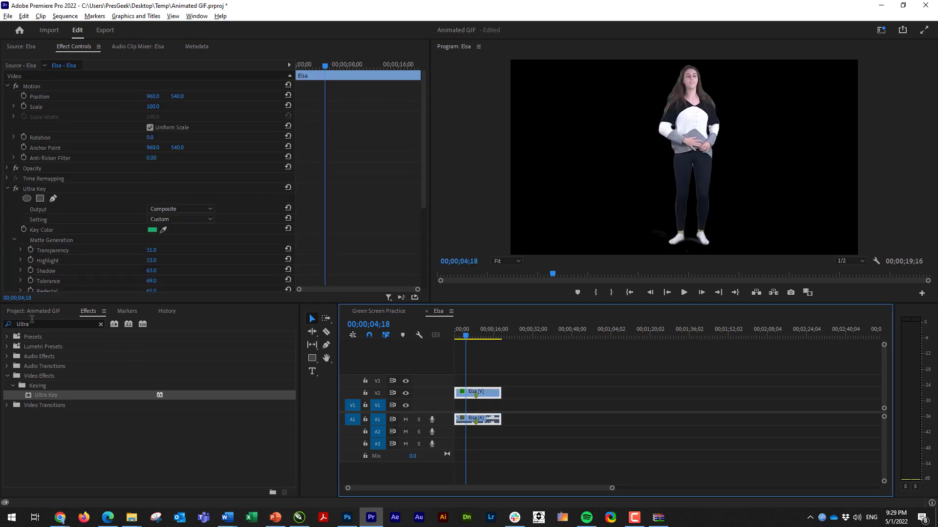
# - Create a new color matte in bright red (FF0707), keeping its default video settings and name
pyautogui.click(48, 312)
pyautogui.click(268, 487)
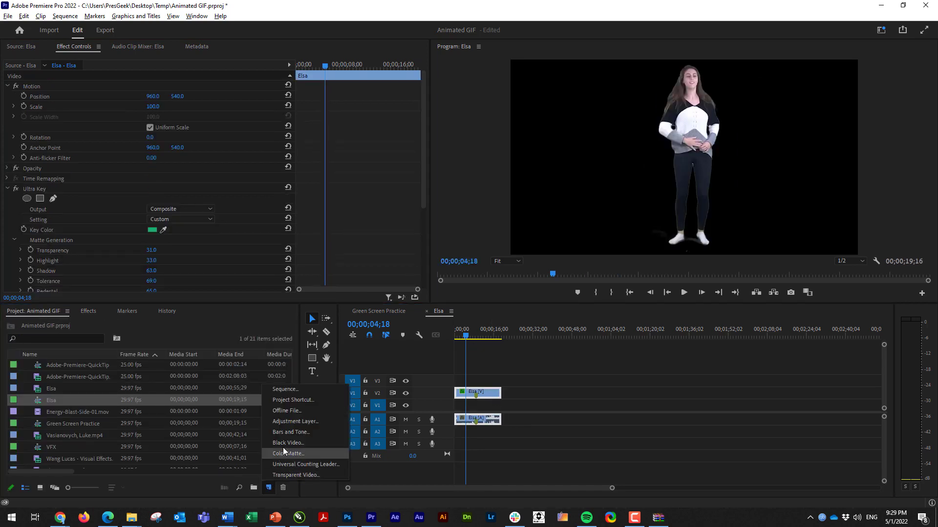
pyautogui.click(292, 450)
pyautogui.click(485, 296)
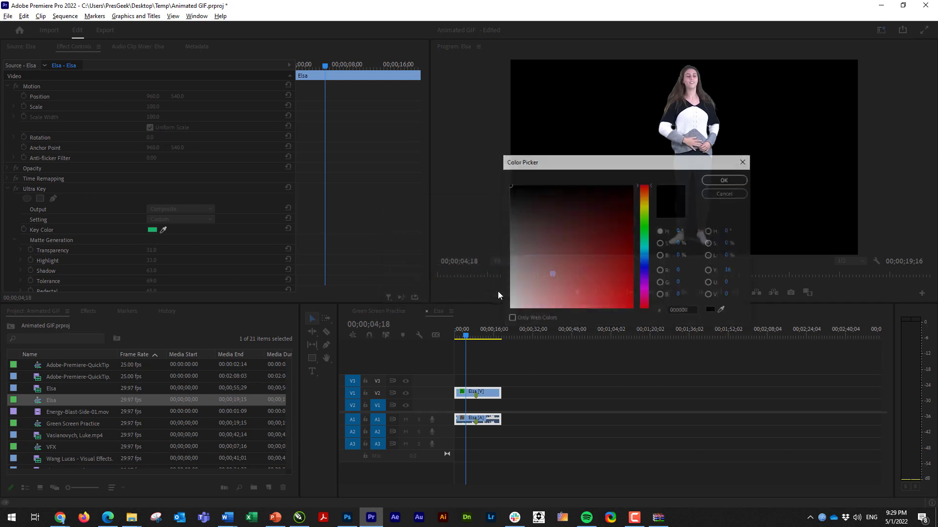
pyautogui.moveTo(605, 242); pyautogui.dragTo(631, 319)
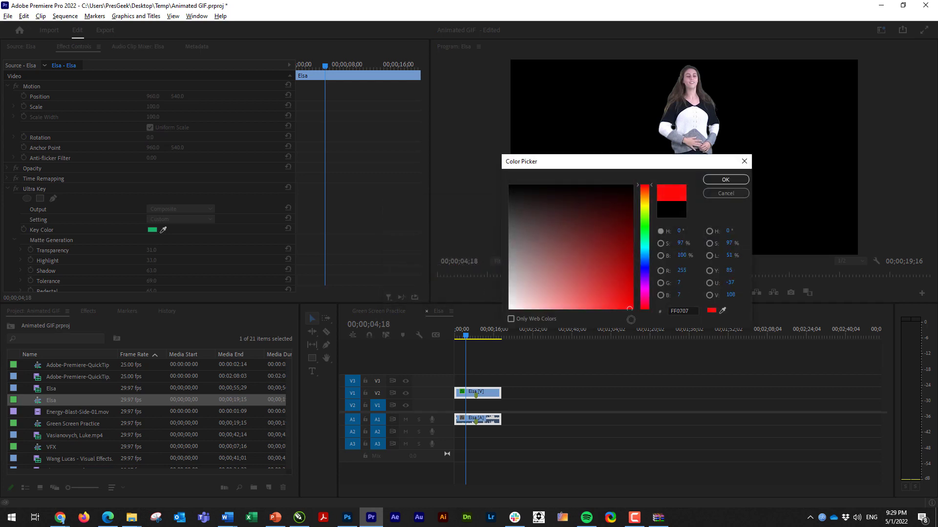
pyautogui.click(725, 180)
pyautogui.click(435, 274)
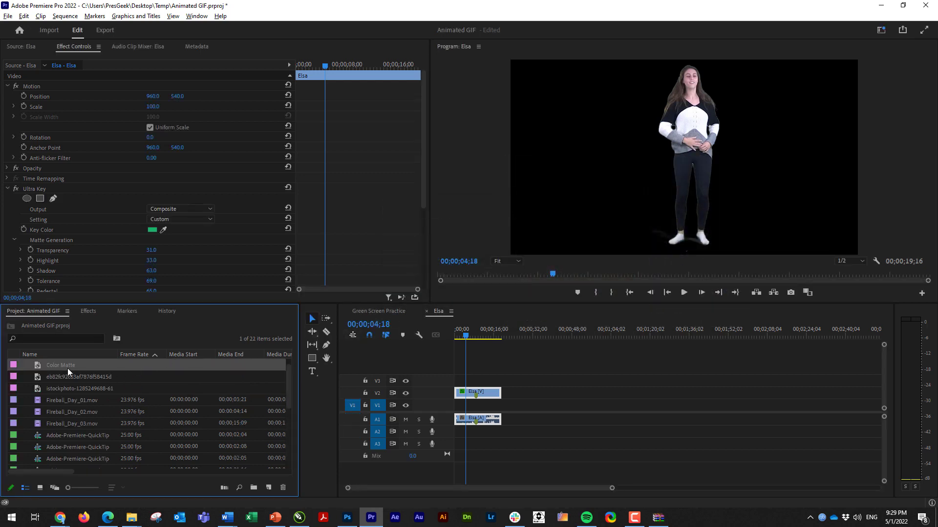
# - Place the red color matte on V1 beneath the woman's clip, spanning its full length, and inspect the key around 00;00;04;12
pyautogui.moveTo(52, 362); pyautogui.dragTo(501, 401)
pyautogui.moveTo(466, 336); pyautogui.dragTo(466, 333)
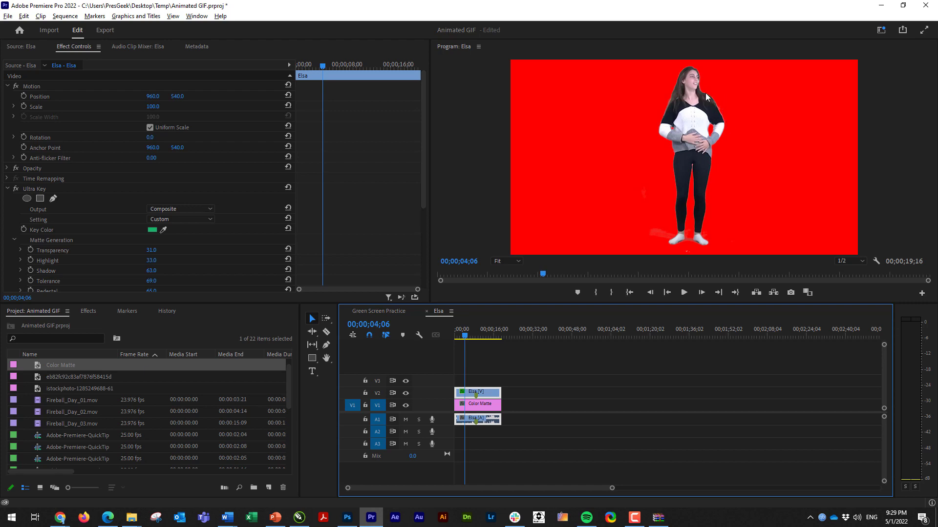
pyautogui.moveTo(471, 338); pyautogui.dragTo(467, 343)
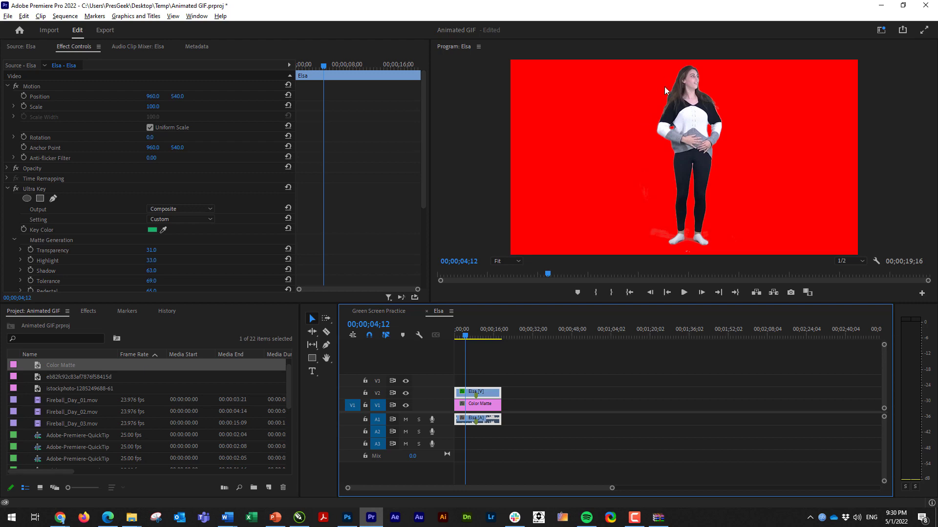
# - In Ultra Key's Matte Cleanup settings, set Choke to 20, Soften to 30 and Contrast to 6
pyautogui.scroll(-3, 188, 201)
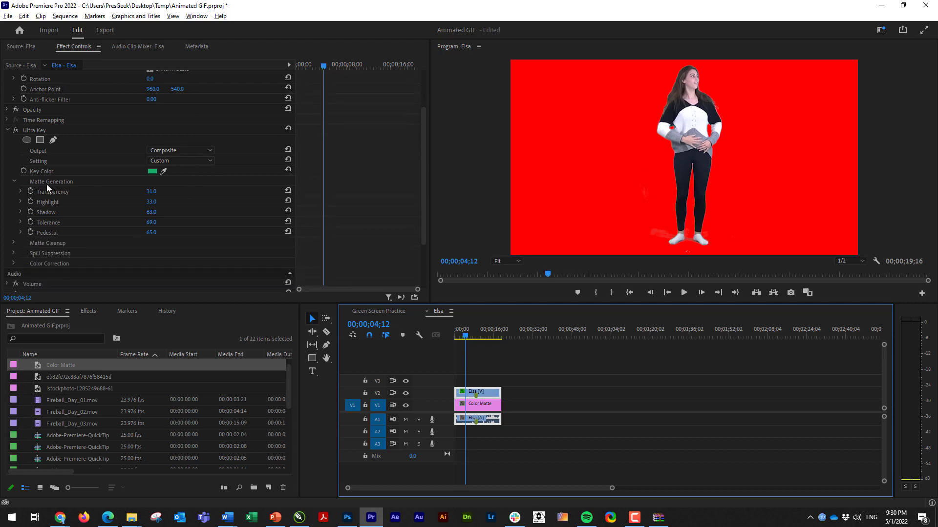
pyautogui.click(13, 243)
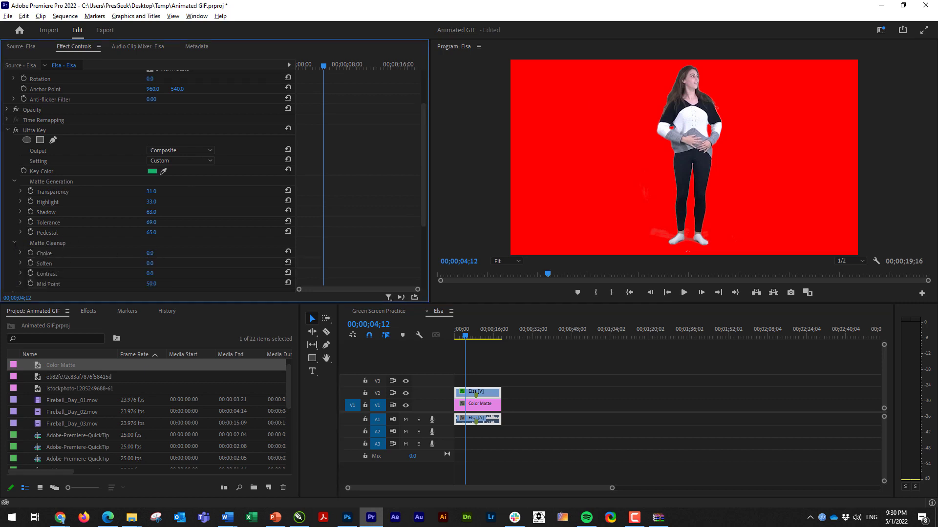
pyautogui.moveTo(150, 253)
pyautogui.mouseDown()
pyautogui.moveTo(205, 253)
pyautogui.moveTo(122, 253)
pyautogui.moveTo(139, 254)
pyautogui.mouseUp()
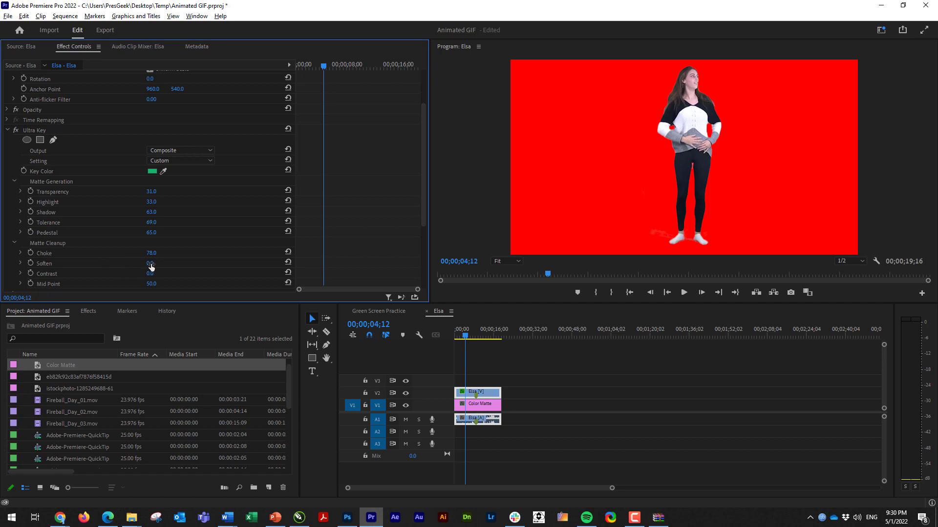
pyautogui.moveTo(152, 267); pyautogui.dragTo(166, 263)
pyautogui.moveTo(164, 274); pyautogui.dragTo(132, 252)
# - At 00;00;10;18, set Ultra Key's matte Transparency to 26
pyautogui.moveTo(466, 336); pyautogui.dragTo(481, 337)
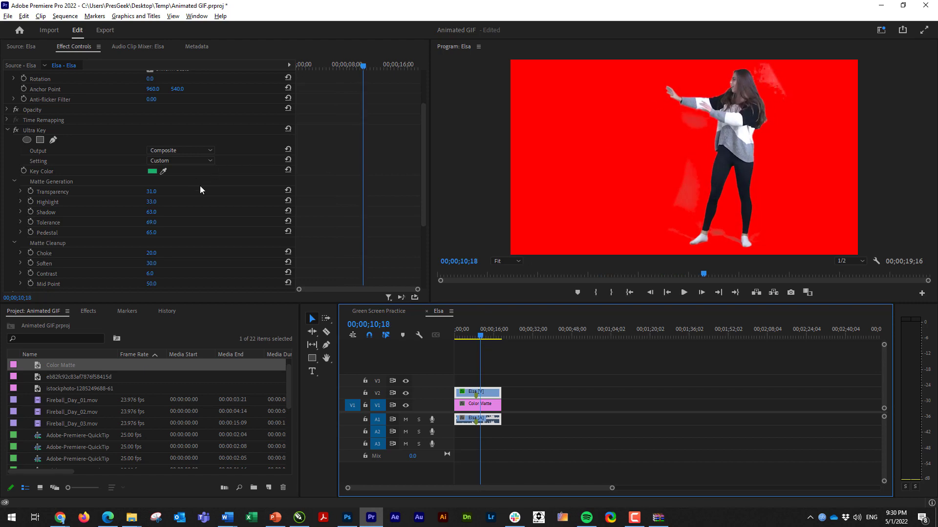
pyautogui.click(150, 193)
pyautogui.moveTo(151, 192); pyautogui.dragTo(145, 235)
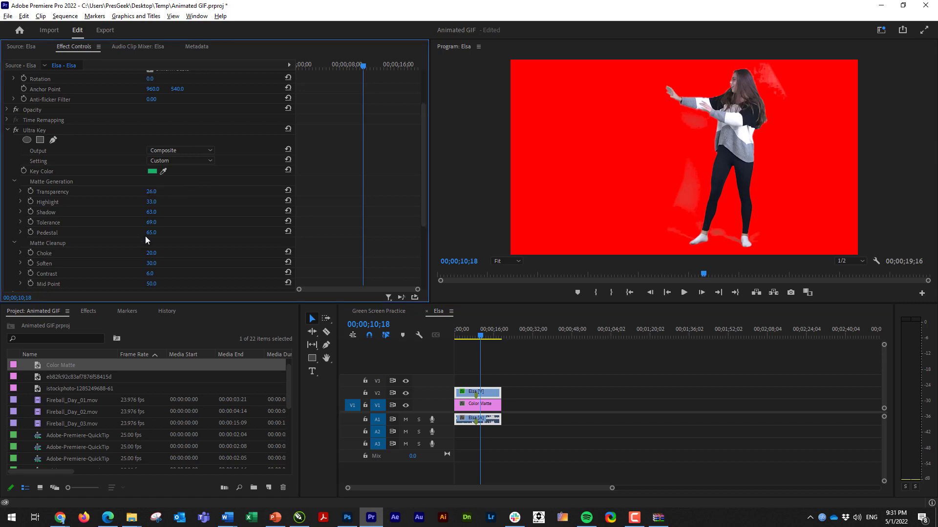
# - Set Ultra Key's matte Shadow to 43 while viewing the Alpha Channel output, and restore the output to Composite
pyautogui.click(179, 150)
pyautogui.click(174, 171)
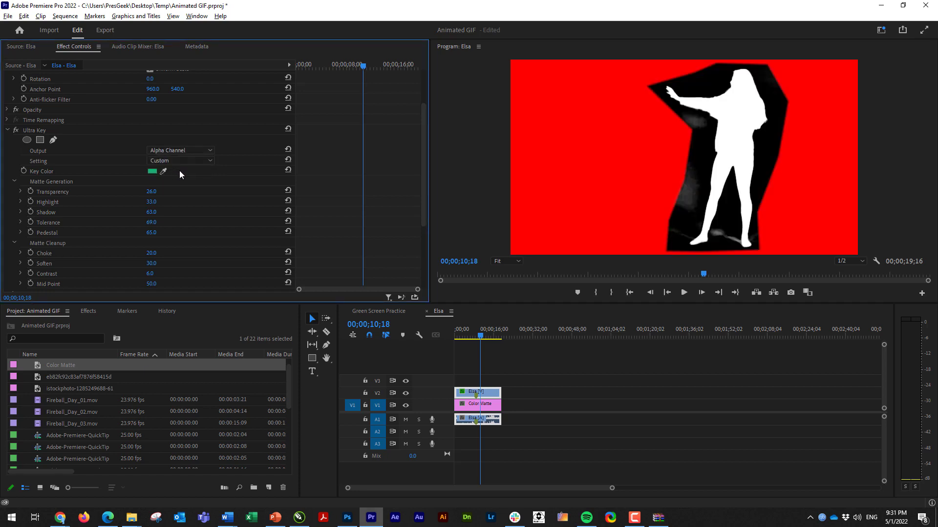
pyautogui.moveTo(151, 211); pyautogui.dragTo(140, 213)
pyautogui.moveTo(480, 334)
pyautogui.mouseDown()
pyautogui.moveTo(469, 334)
pyautogui.moveTo(479, 334)
pyautogui.mouseUp()
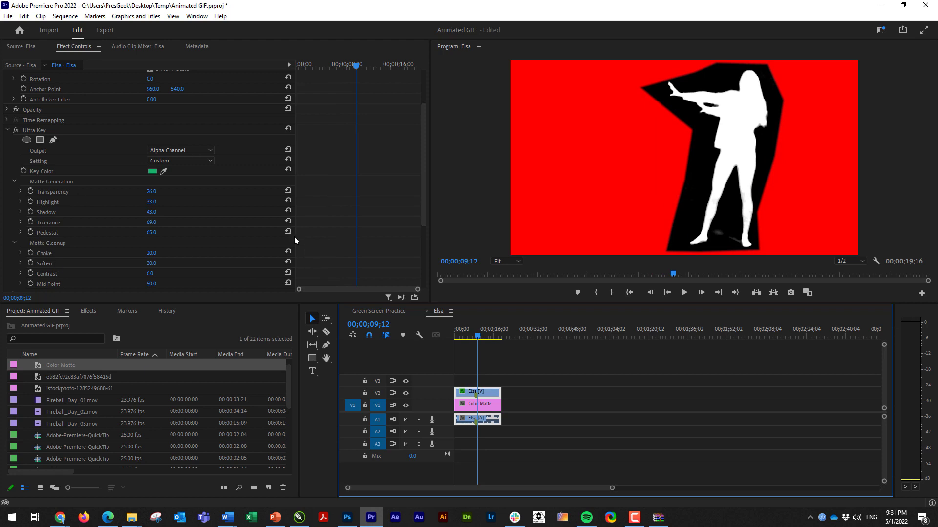
pyautogui.click(189, 151)
pyautogui.click(187, 162)
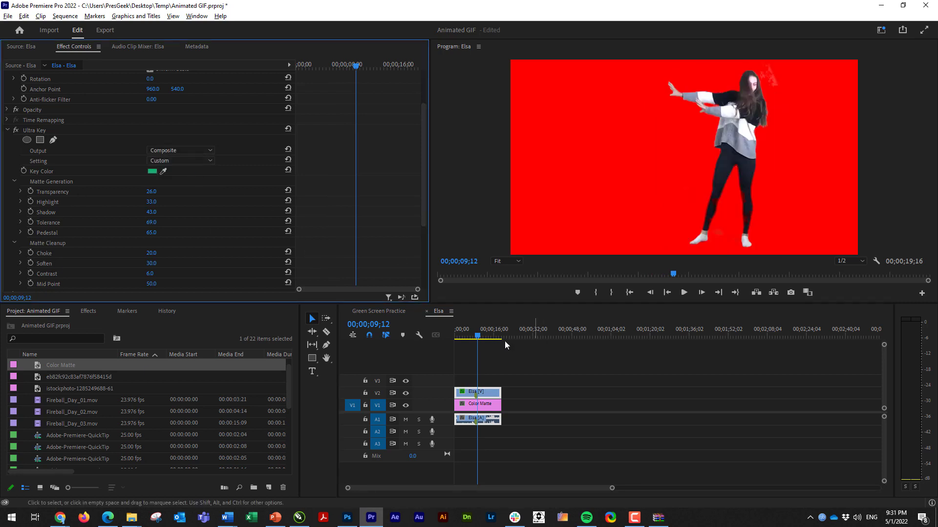
# - At 00;00;10;06, pull the opacity mask's two points beside the woman's hair closer to her head to cut off the leftover background
pyautogui.moveTo(477, 335)
pyautogui.mouseDown()
pyautogui.moveTo(464, 337)
pyautogui.moveTo(479, 337)
pyautogui.mouseUp()
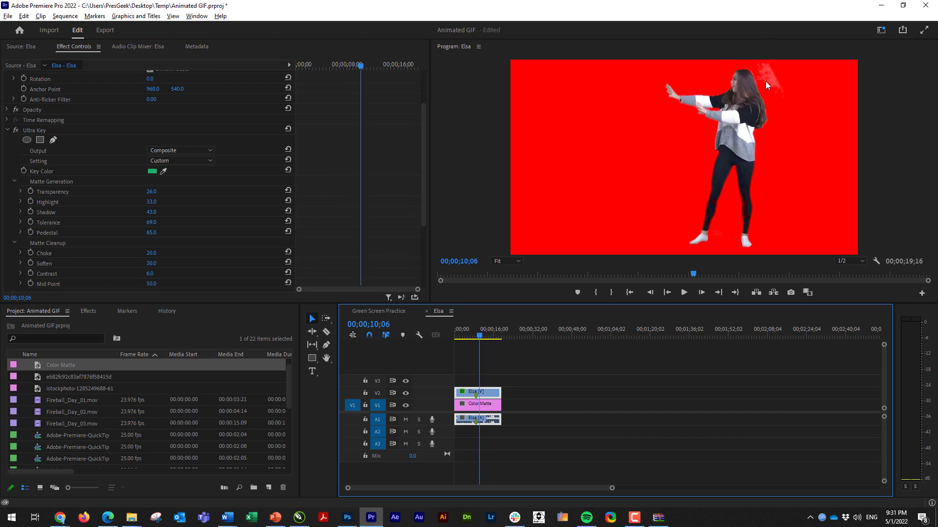
pyautogui.scroll(3, 195, 140)
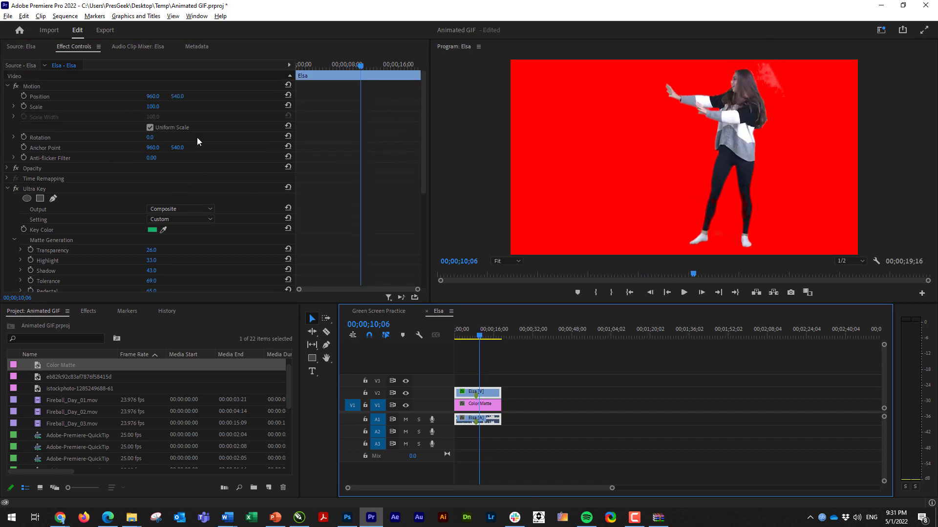
pyautogui.click(6, 168)
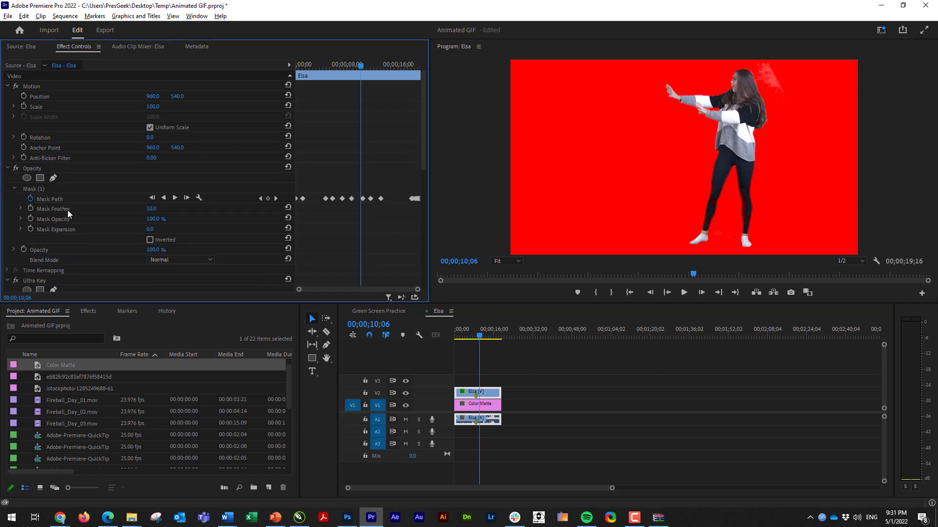
pyautogui.click(49, 200)
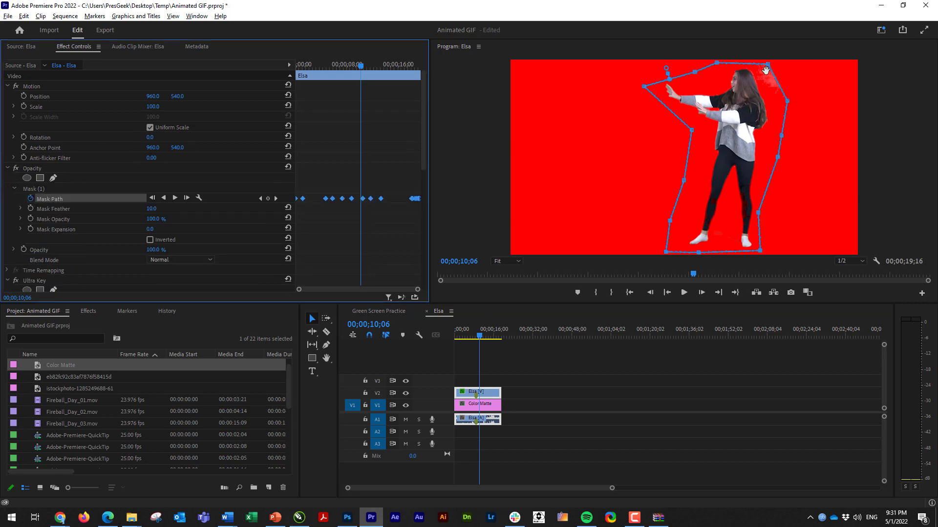
pyautogui.moveTo(768, 64); pyautogui.dragTo(750, 65)
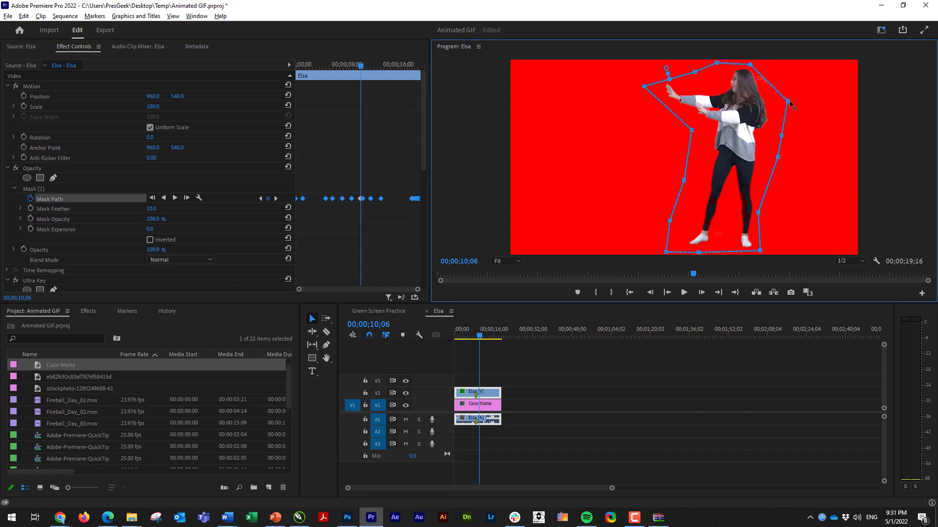
pyautogui.moveTo(788, 102); pyautogui.dragTo(768, 98)
# - At 00;00;10;18, move the same two opacity mask points in close to the woman's hair
pyautogui.moveTo(478, 337); pyautogui.dragTo(480, 334)
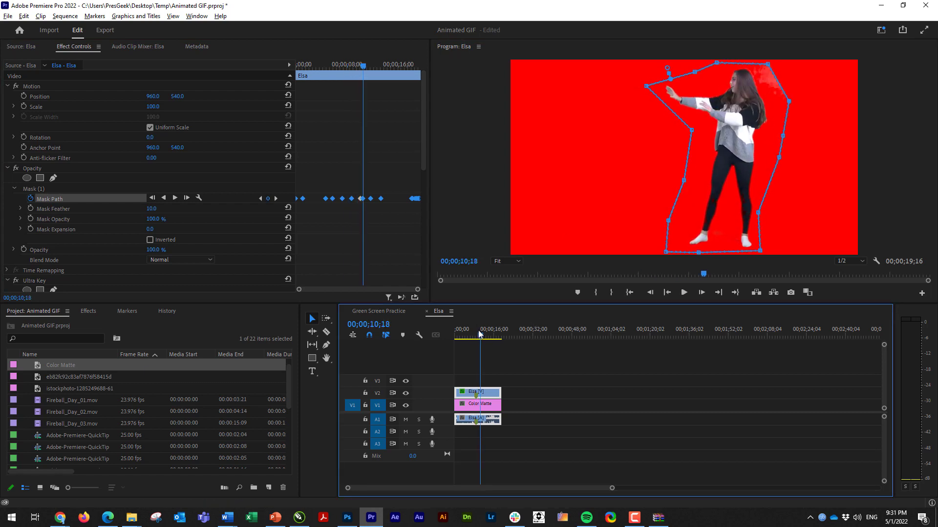
pyautogui.moveTo(789, 101); pyautogui.dragTo(768, 100)
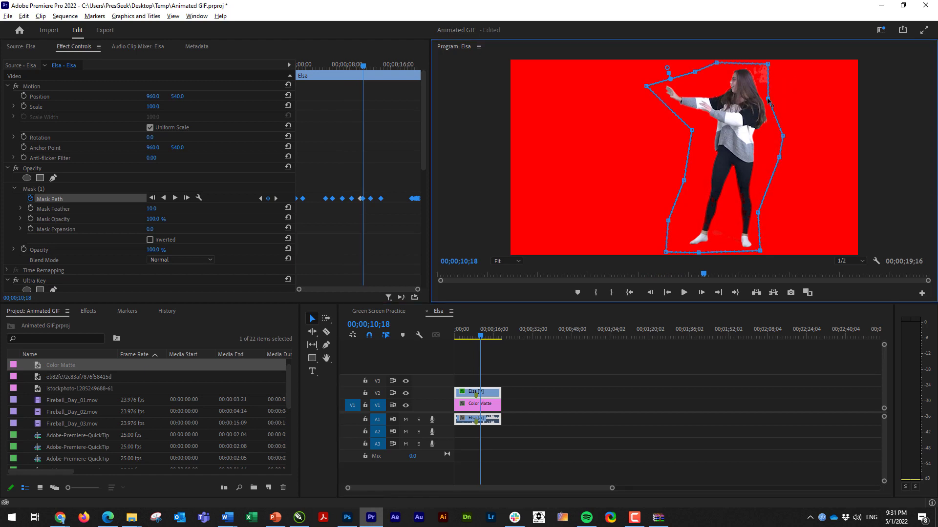
pyautogui.moveTo(769, 64); pyautogui.dragTo(750, 64)
pyautogui.hotkey('ctrl', 's')
# - Play the sequence from the start and scrub to 00;00;06;18 to check the keyed woman against the red background
pyautogui.scroll(-4, 59, 245)
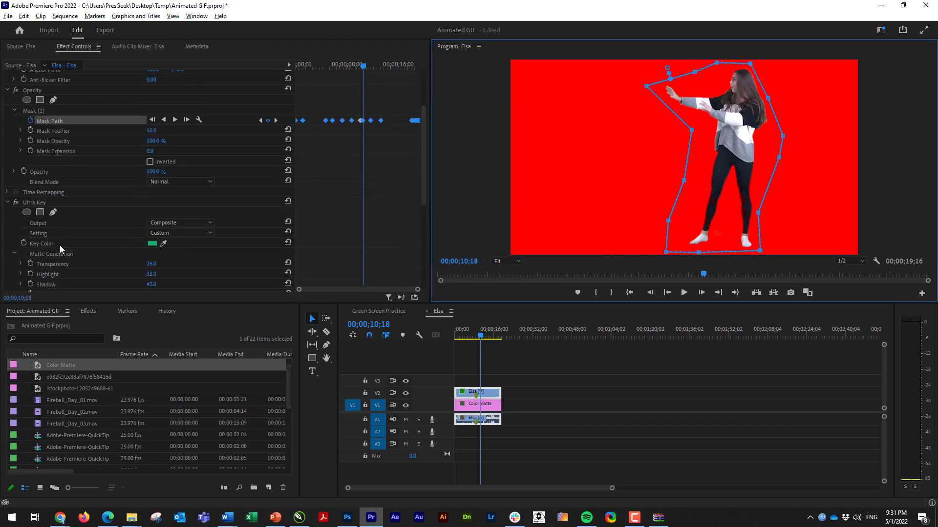
pyautogui.moveTo(481, 336); pyautogui.dragTo(456, 340)
pyautogui.press('space')
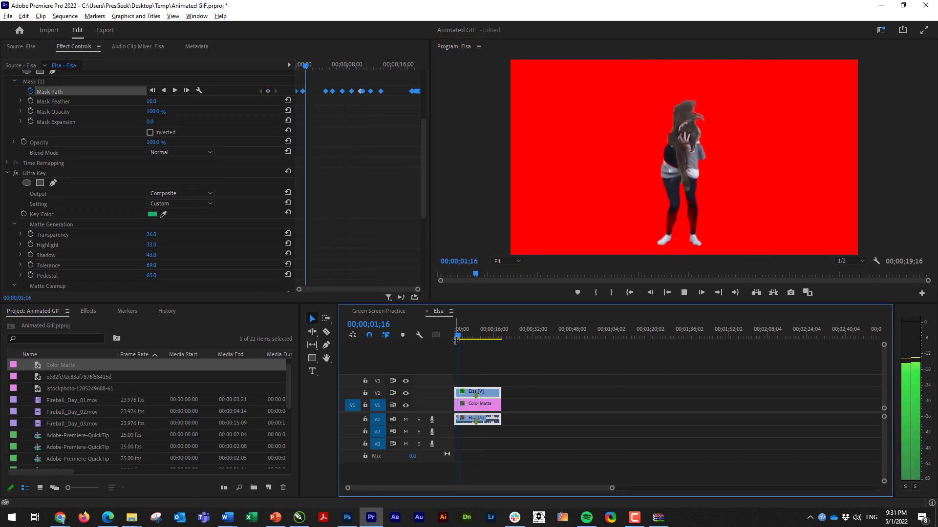
pyautogui.press('space')
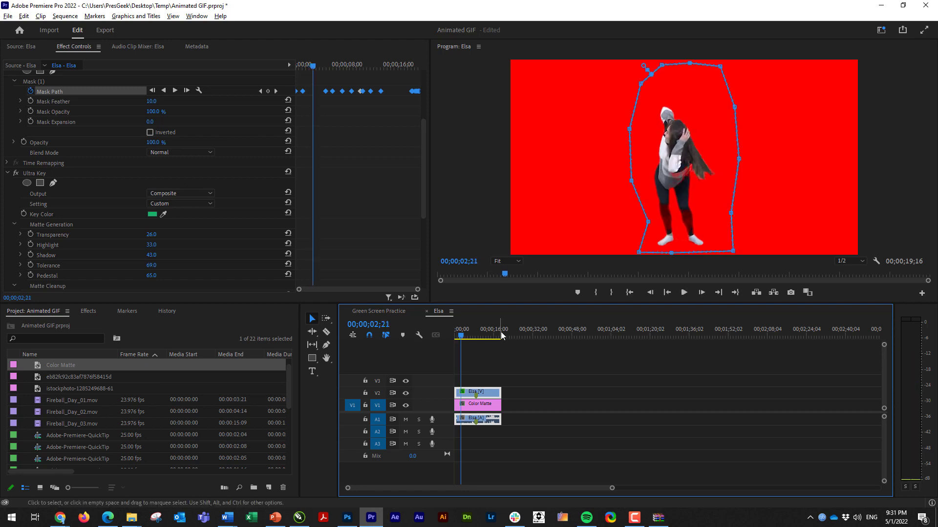
pyautogui.moveTo(463, 340); pyautogui.dragTo(471, 339)
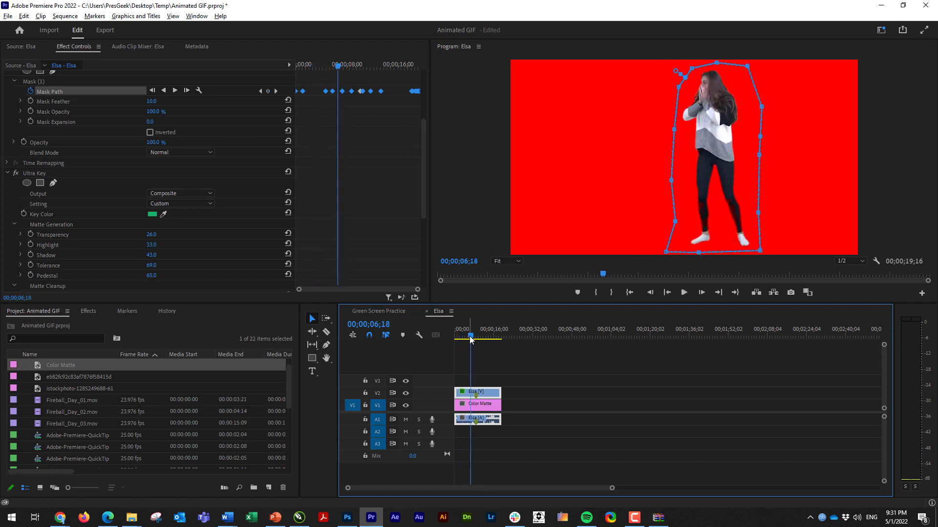